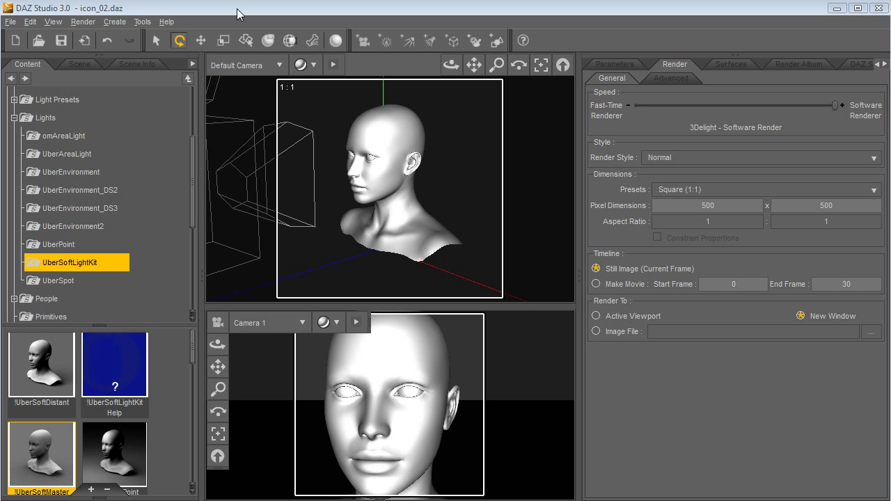
# Step: Read through the UberSoftLightKit wiki page in Firefox, scrolling down and back up
pyautogui.moveTo(190, 139)
pyautogui.mouseDown()
pyautogui.moveTo(192, 109)
pyautogui.moveTo(186, 176)
pyautogui.moveTo(186, 154)
pyautogui.mouseUp()
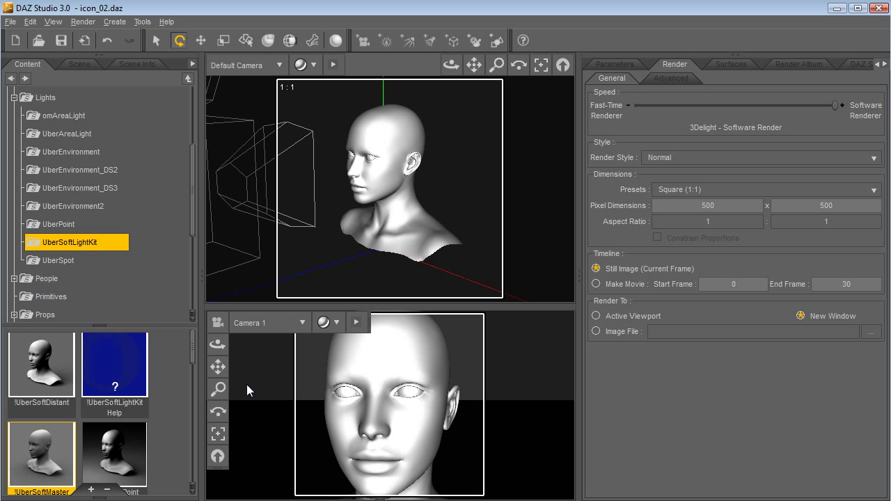
pyautogui.moveTo(192, 349)
pyautogui.mouseDown()
pyautogui.moveTo(190, 368)
pyautogui.moveTo(192, 345)
pyautogui.mouseUp()
pyautogui.moveTo(192, 342); pyautogui.dragTo(194, 335)
pyautogui.moveTo(190, 171)
pyautogui.mouseDown()
pyautogui.moveTo(189, 111)
pyautogui.moveTo(185, 168)
pyautogui.mouseUp()
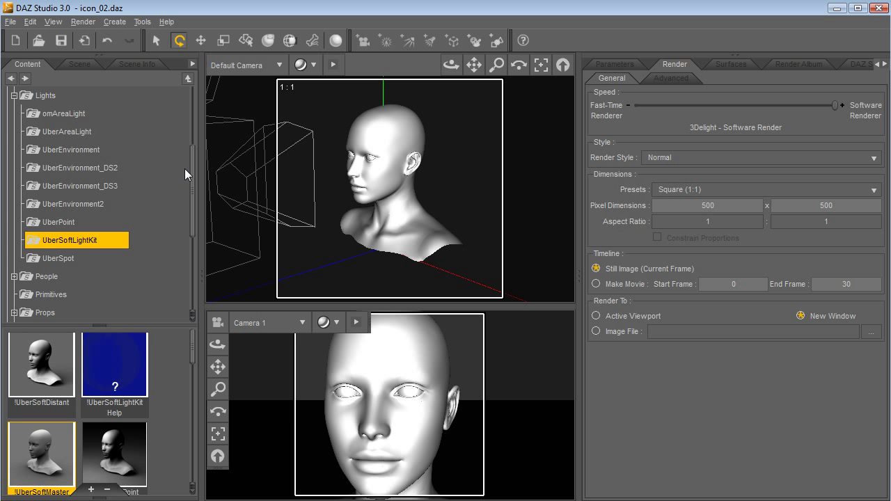
pyautogui.moveTo(190, 350)
pyautogui.mouseDown()
pyautogui.moveTo(182, 405)
pyautogui.moveTo(182, 345)
pyautogui.moveTo(176, 454)
pyautogui.moveTo(174, 347)
pyautogui.mouseUp()
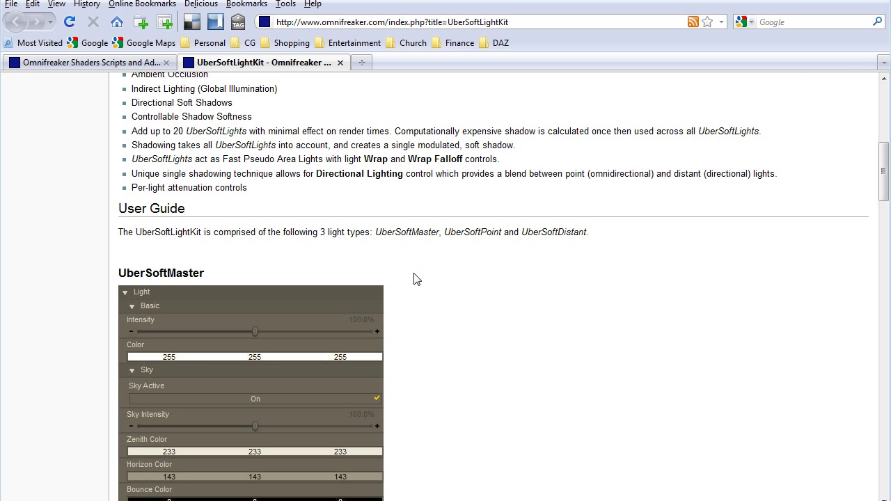
pyautogui.scroll(-10, 415, 278)
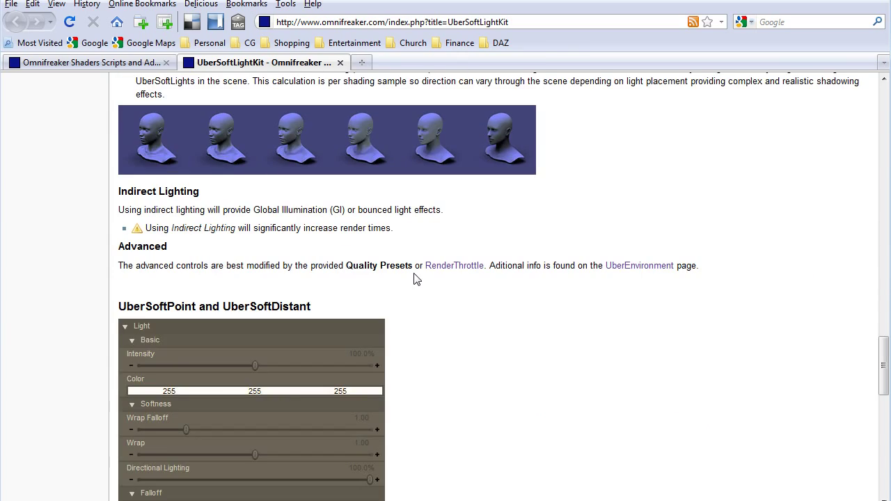
pyautogui.scroll(-10, 416, 278)
pyautogui.scroll(18, 416, 278)
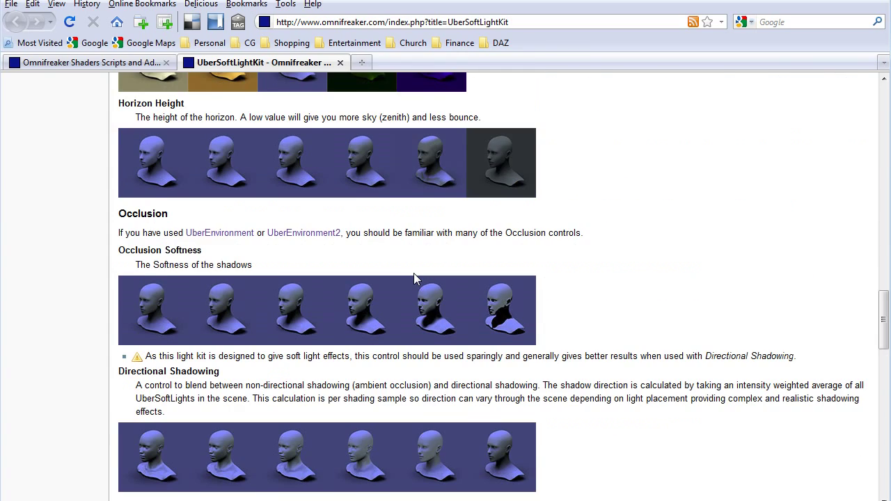
pyautogui.scroll(15, 413, 278)
# Step: Return to DAZ Studio and deselect the camera by clicking empty viewport space
pyautogui.hotkey('alt', 'Tab')
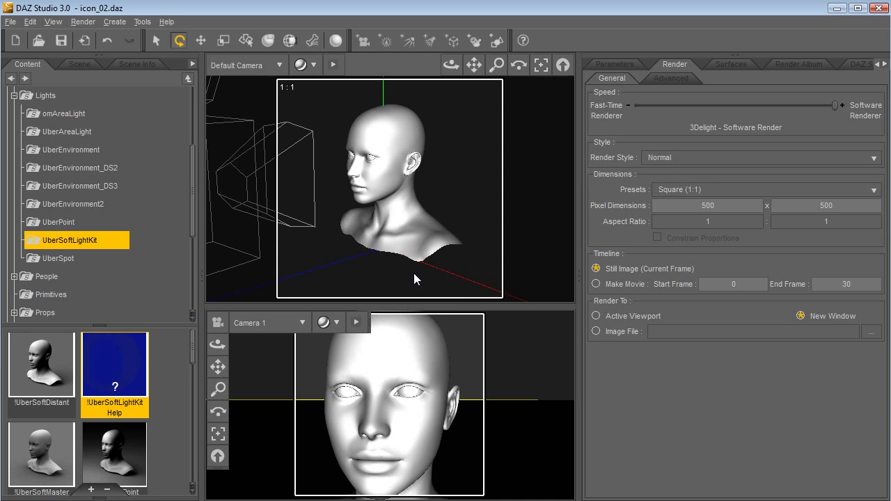
pyautogui.hotkey('alt', 'Tab')
pyautogui.scroll(8, 417, 254)
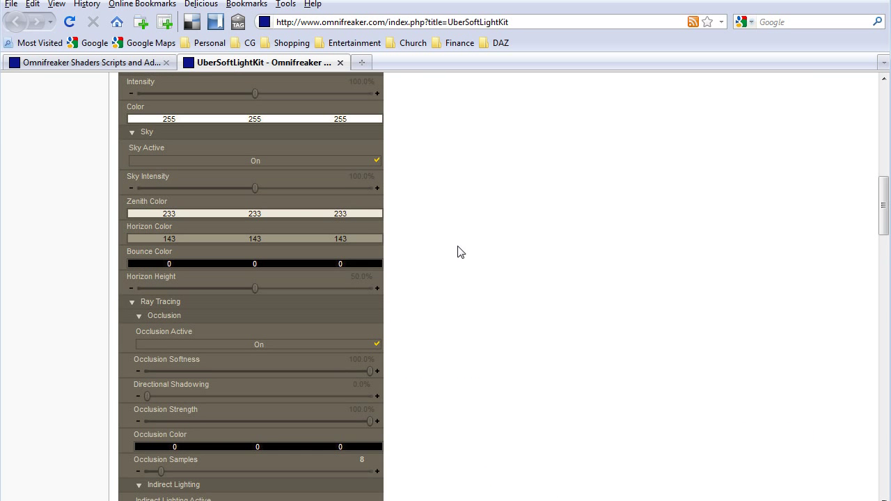
pyautogui.moveTo(883, 209); pyautogui.dragTo(885, 135)
pyautogui.hotkey('alt', 'Tab')
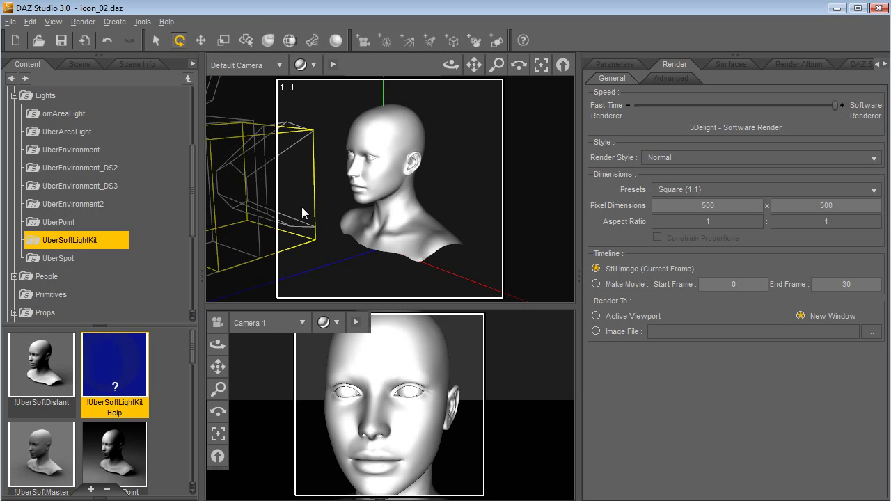
pyautogui.click(301, 207)
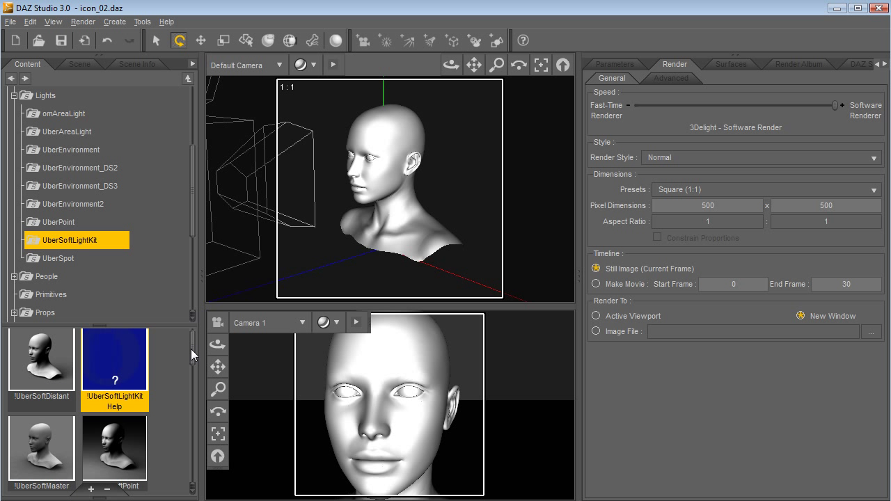
pyautogui.moveTo(191, 349)
pyautogui.mouseDown()
pyautogui.moveTo(180, 462)
pyautogui.moveTo(175, 328)
pyautogui.moveTo(192, 352)
pyautogui.mouseUp()
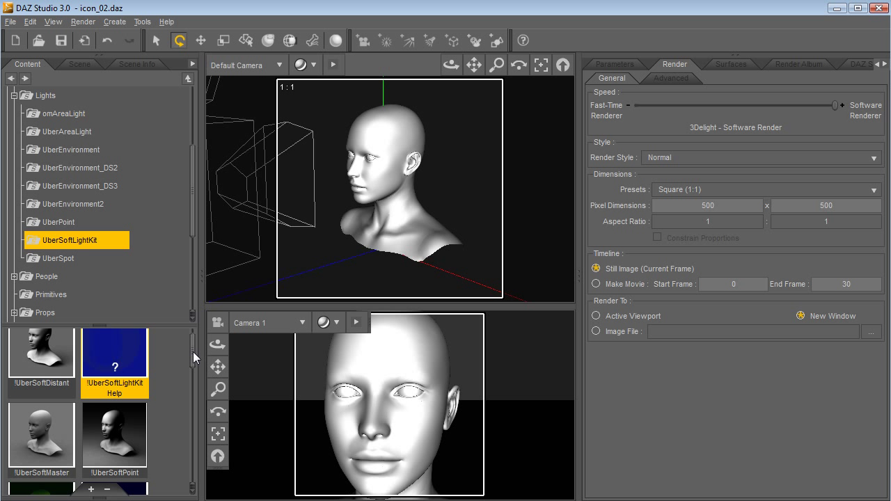
pyautogui.moveTo(193, 351); pyautogui.dragTo(192, 350)
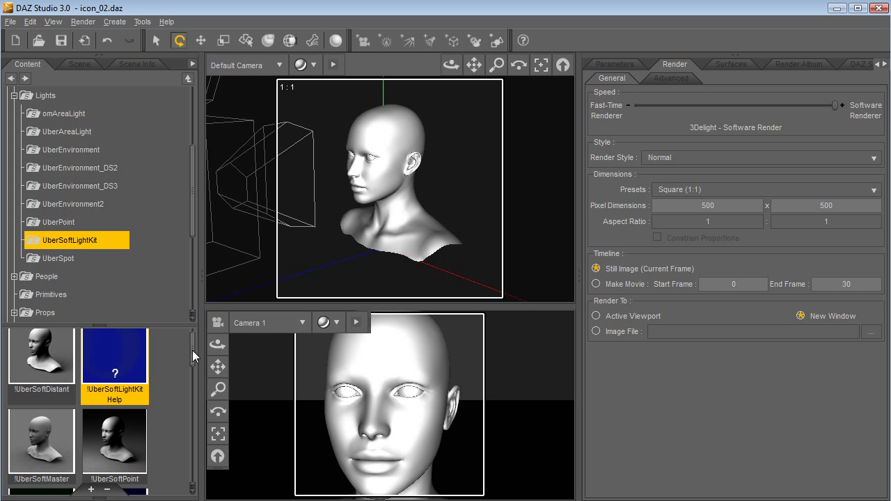
pyautogui.click(34, 438)
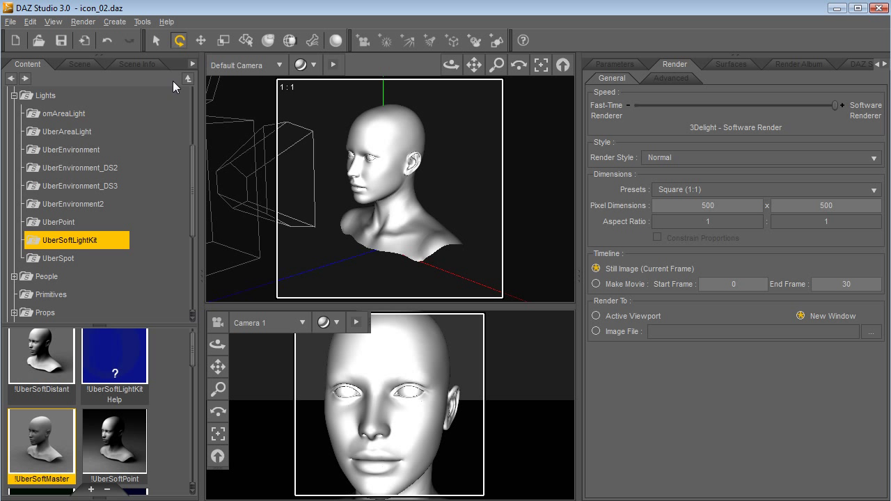
# Step: Add the !UberSoftMaster light preset and select the new UberSoftMaster 1 in the Scene tab
pyautogui.click(78, 64)
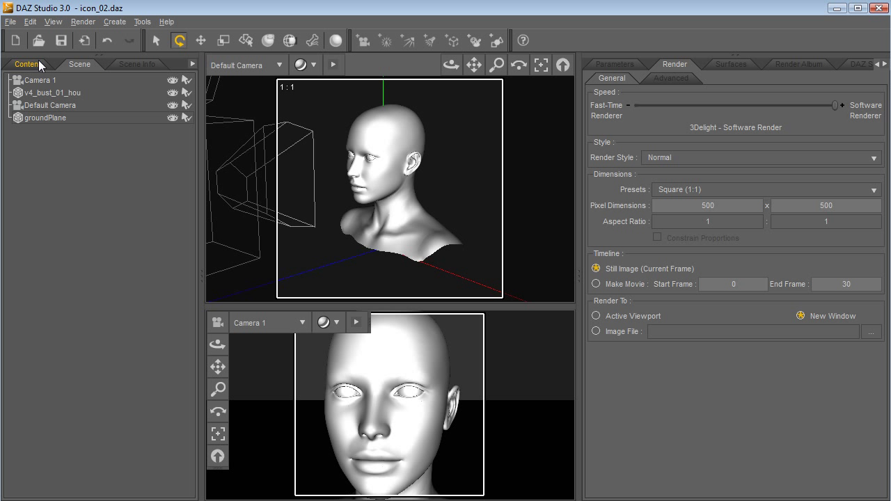
pyautogui.click(38, 60)
pyautogui.doubleClick(49, 433)
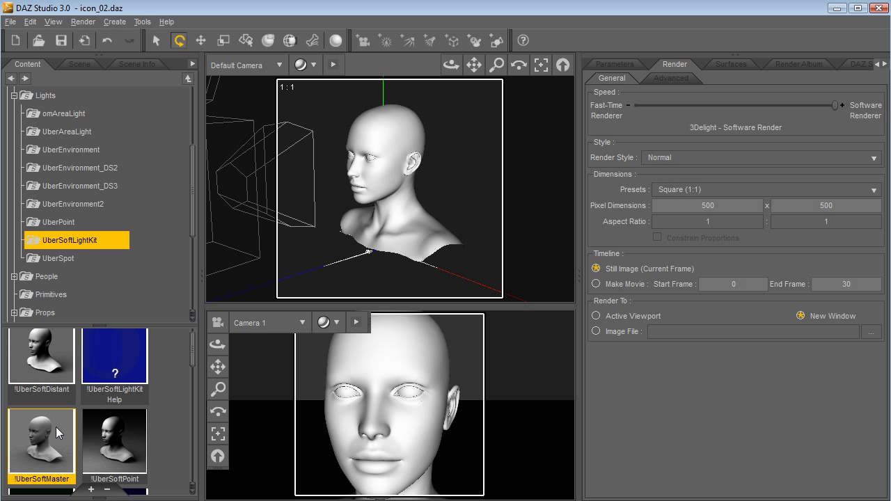
pyautogui.click(89, 64)
pyautogui.click(55, 81)
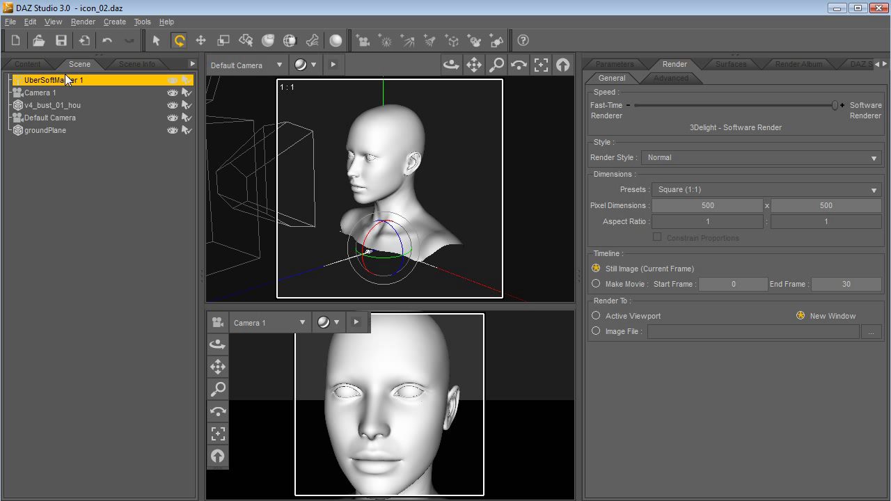
# Step: Show UberSoftMaster 1's Parameters and scroll to its Sky and Occlusion groups
pyautogui.click(624, 66)
pyautogui.scroll(-1, 888, 199)
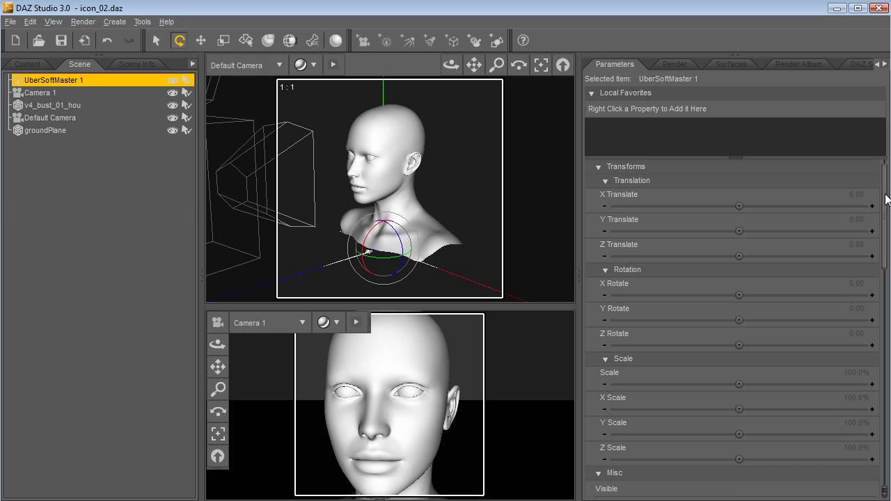
pyautogui.moveTo(885, 198)
pyautogui.mouseDown()
pyautogui.moveTo(871, 433)
pyautogui.moveTo(882, 252)
pyautogui.moveTo(882, 306)
pyautogui.mouseUp()
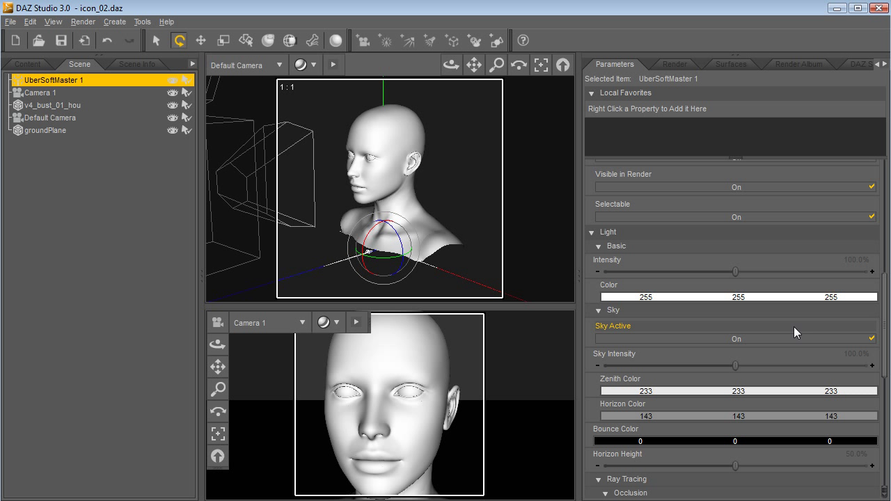
pyautogui.moveTo(885, 322); pyautogui.dragTo(863, 410)
pyautogui.scroll(-3, 861, 409)
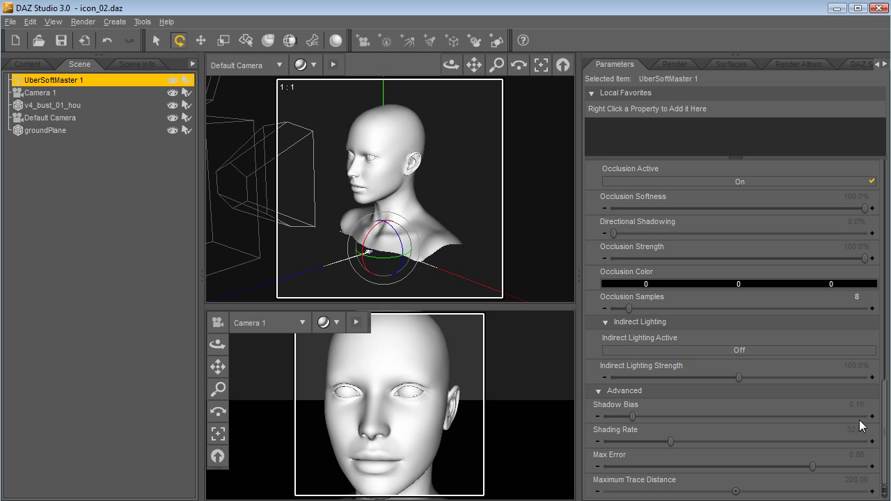
pyautogui.scroll(5, 862, 421)
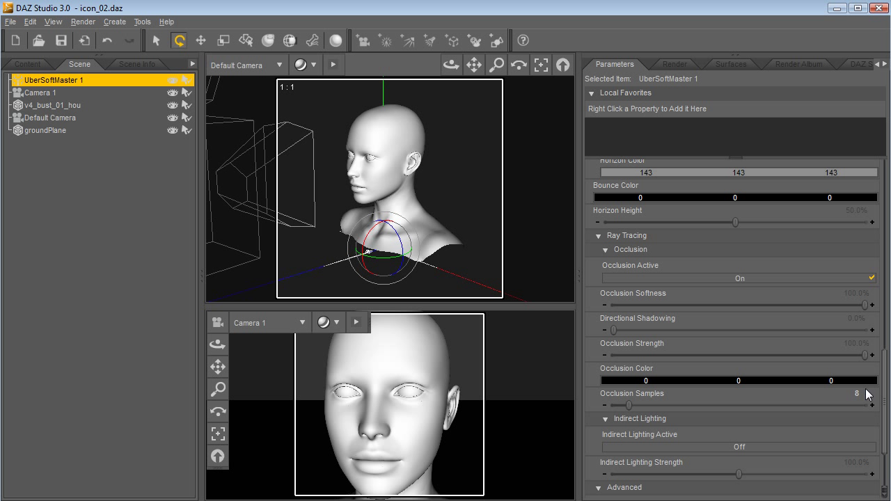
pyautogui.scroll(4, 868, 394)
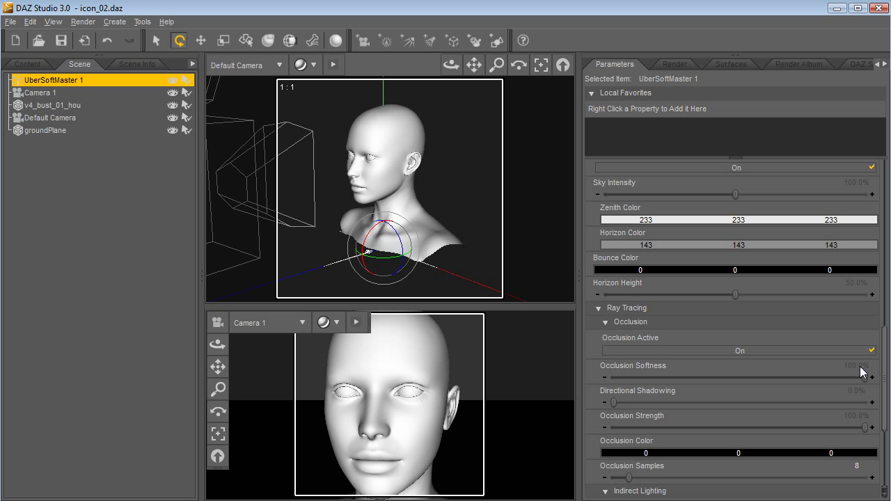
pyautogui.scroll(5, 860, 367)
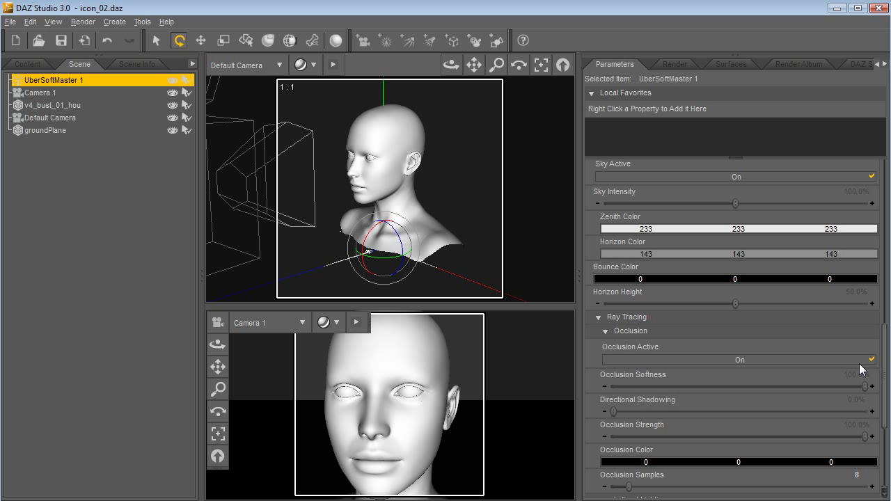
pyautogui.scroll(2, 859, 340)
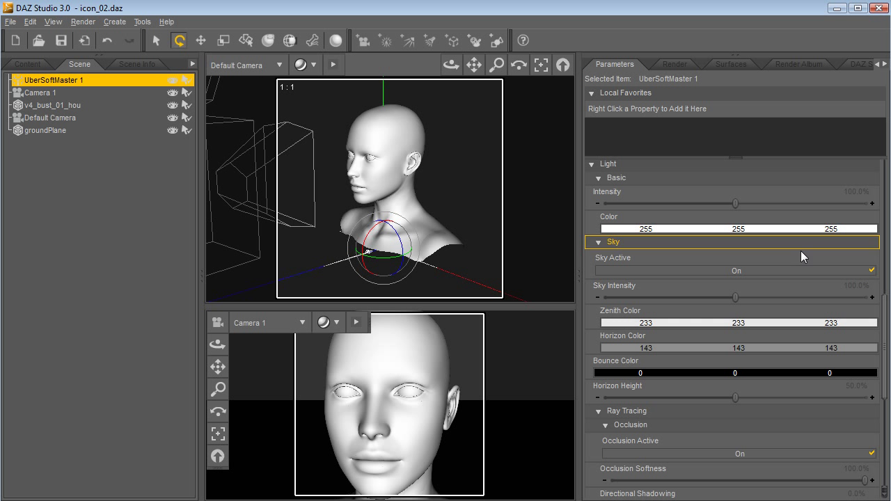
pyautogui.scroll(5, 856, 348)
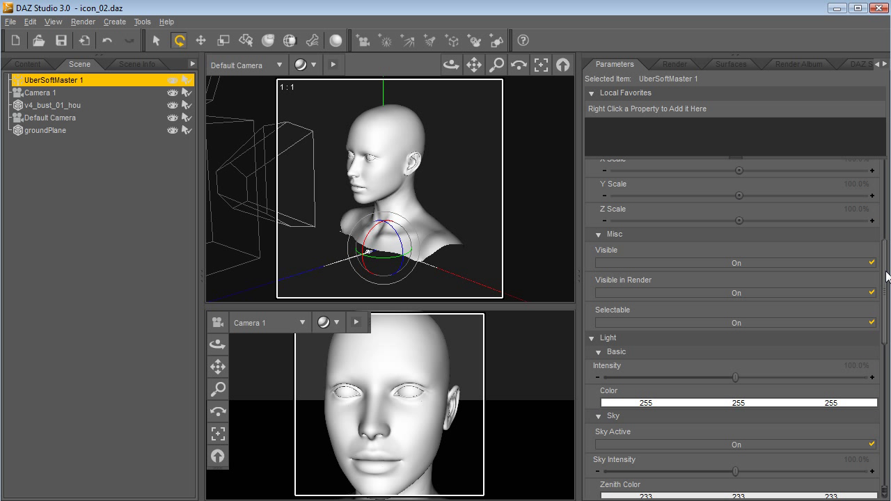
pyautogui.scroll(-8, 856, 354)
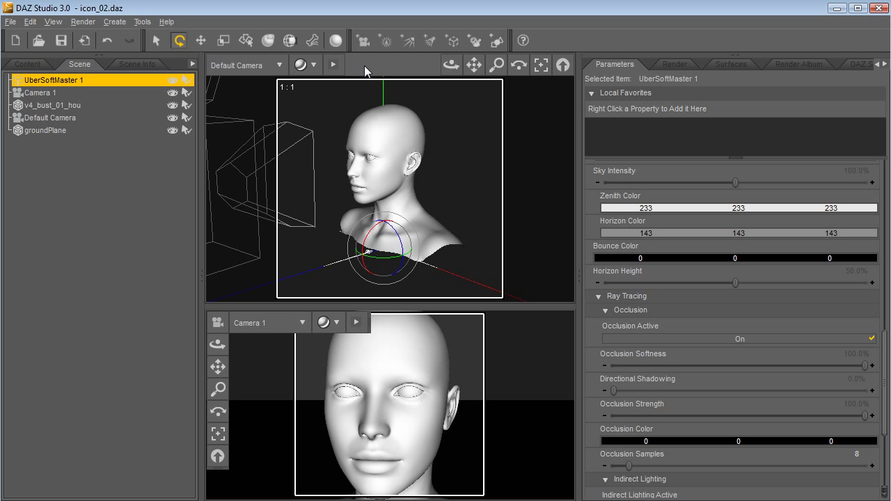
# Step: Test-render the bust with the new sky light, move the preview aside and scroll Parameters
pyautogui.hotkey('ctrl', 'r')
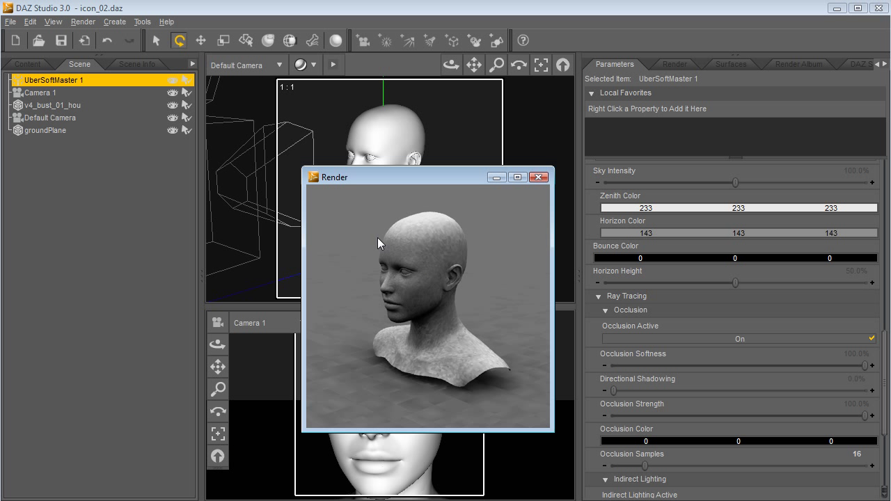
pyautogui.moveTo(436, 182); pyautogui.dragTo(388, 199)
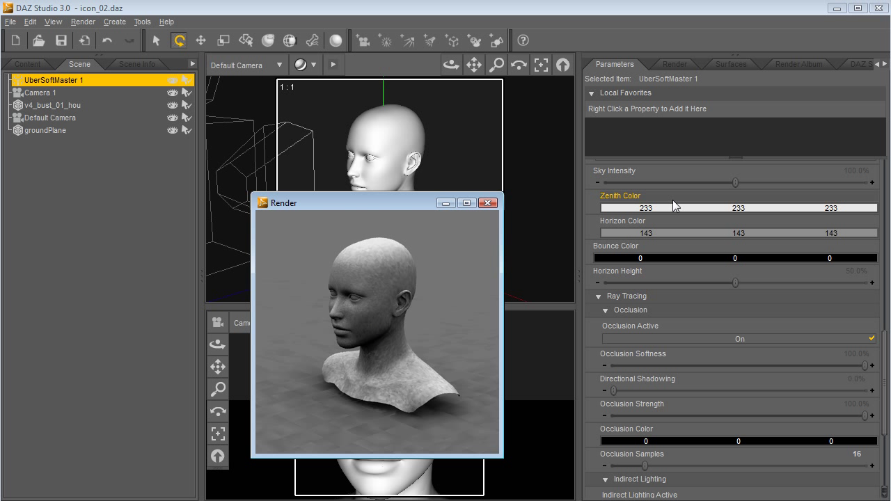
pyautogui.click(487, 203)
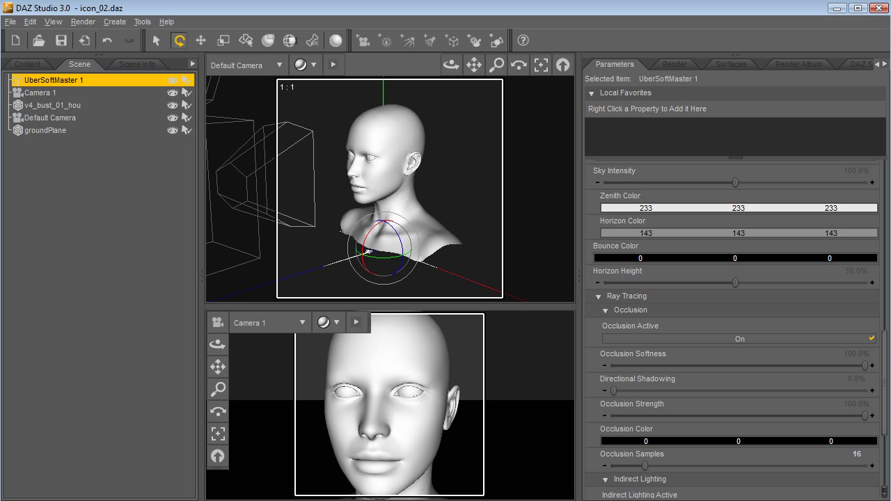
pyautogui.moveTo(887, 363); pyautogui.dragTo(889, 317)
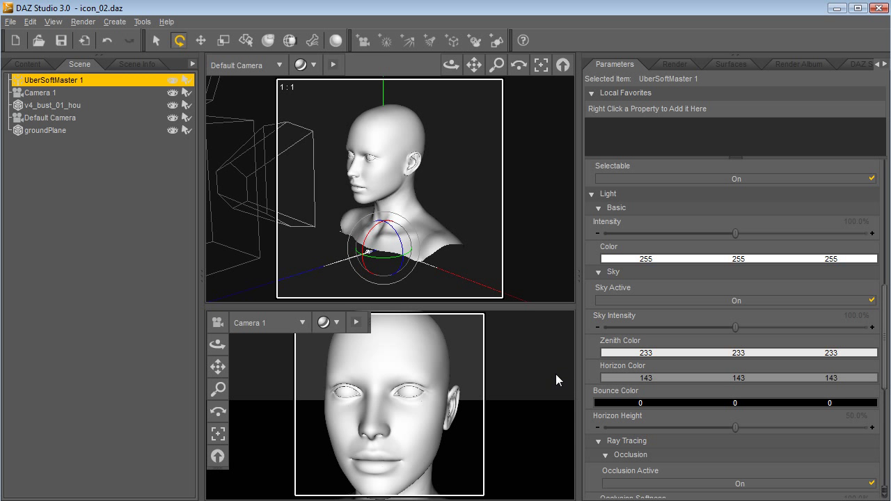
# Step: Bring the earlier grey test render forward and move it aside and back to compare
pyautogui.hotkey('alt', 'Tab')
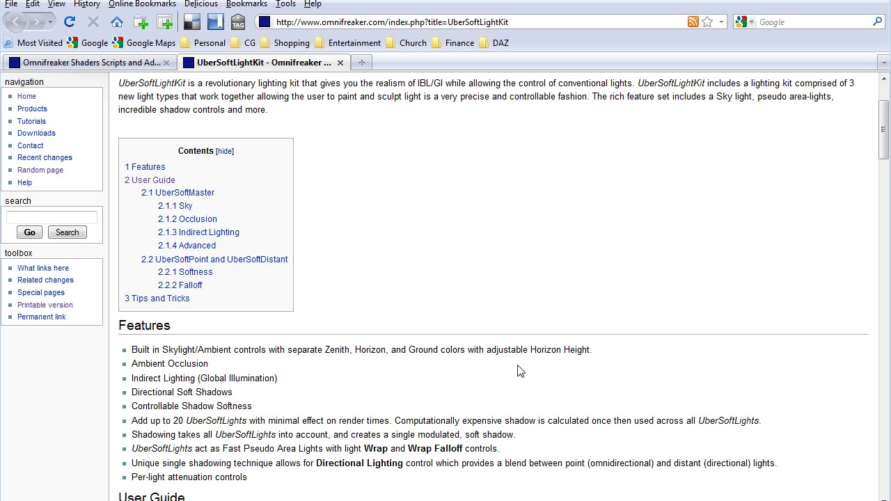
pyautogui.hotkey('alt', 'Tab')
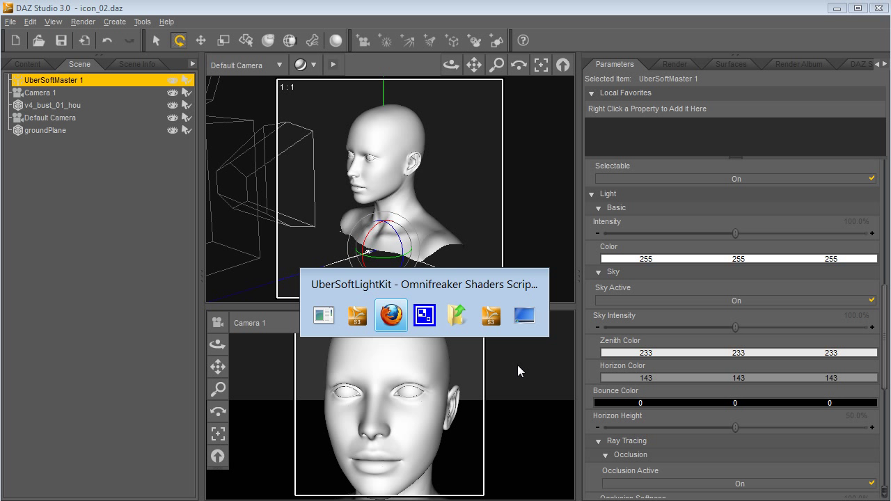
pyautogui.hotkey('alt', 'Tab')
pyautogui.hotkey('alt', 'Tab')
pyautogui.hotkey('alt', 'Tab')
pyautogui.moveTo(399, 203); pyautogui.dragTo(668, 130)
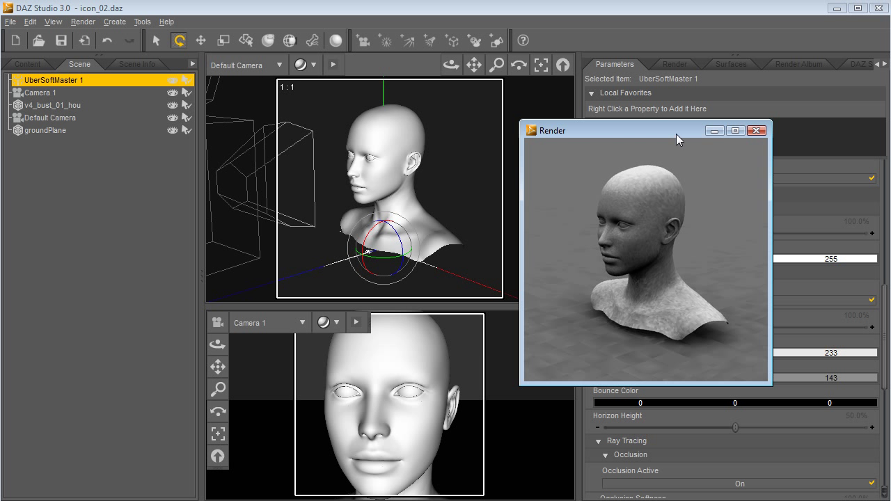
pyautogui.moveTo(676, 133); pyautogui.dragTo(459, 135)
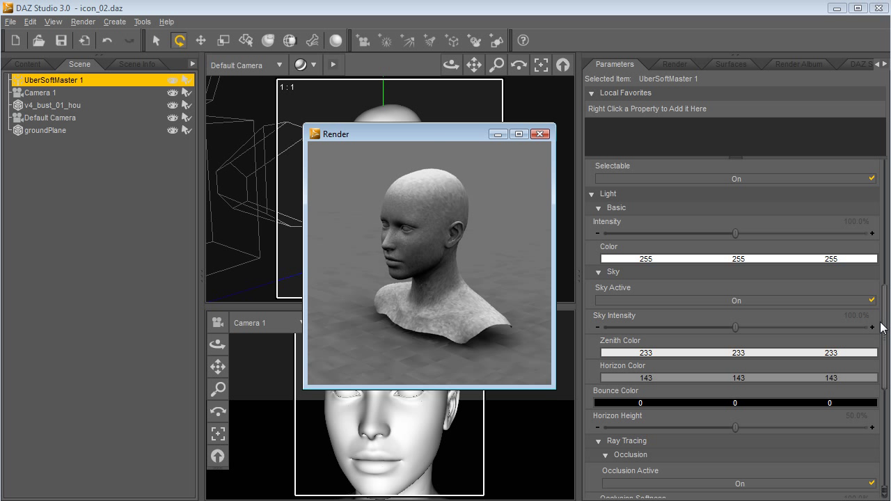
pyautogui.moveTo(886, 327)
pyautogui.mouseDown()
pyautogui.moveTo(887, 357)
pyautogui.moveTo(881, 342)
pyautogui.mouseUp()
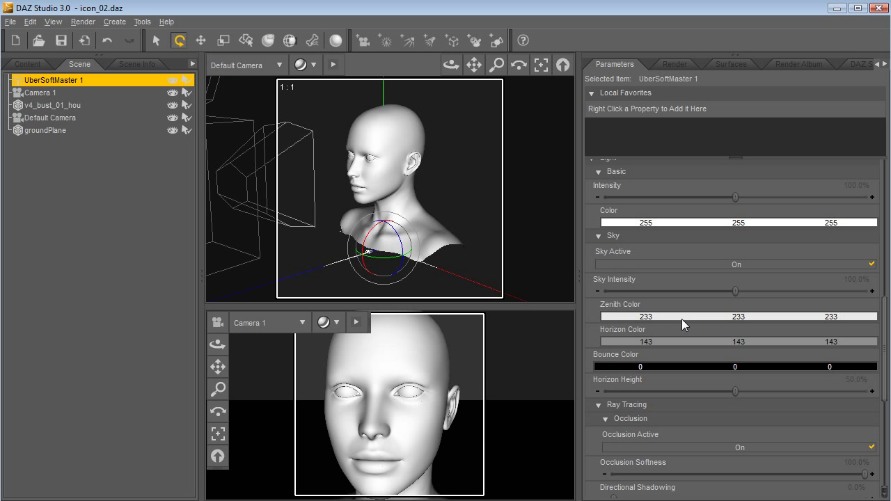
# Step: Pick zenith 233/134/64 orange, horizon 143/54/75 dark red and bounce 15/10/20 dark purple
pyautogui.click(700, 316)
pyautogui.moveTo(566, 198); pyautogui.dragTo(578, 182)
pyautogui.click(541, 360)
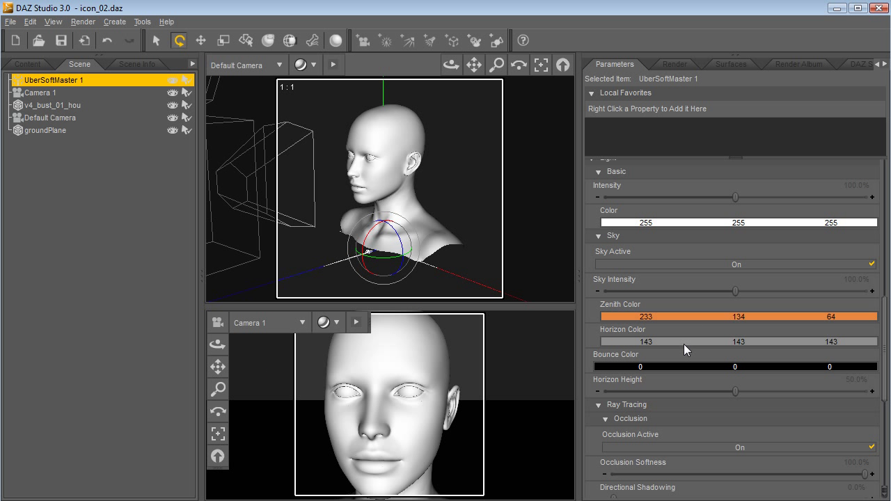
pyautogui.click(665, 331)
pyautogui.moveTo(562, 200); pyautogui.dragTo(442, 198)
pyautogui.click(539, 361)
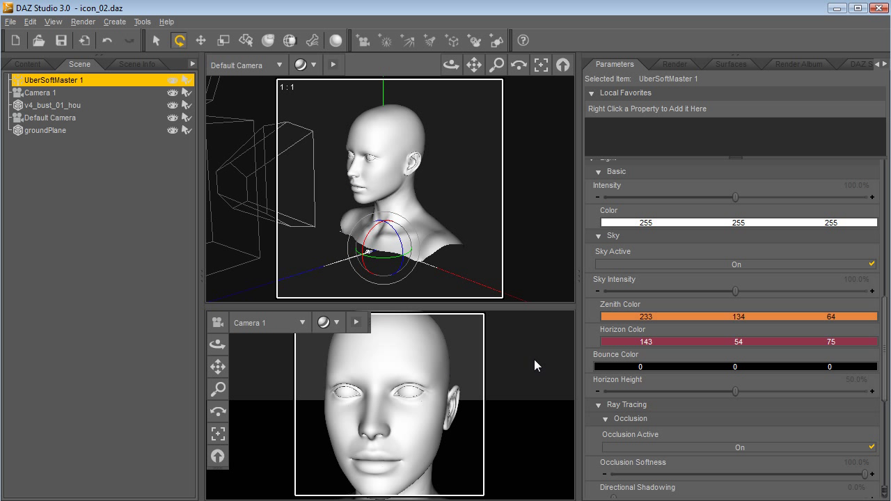
pyautogui.click(637, 368)
pyautogui.moveTo(503, 242); pyautogui.dragTo(477, 220)
pyautogui.click(601, 277)
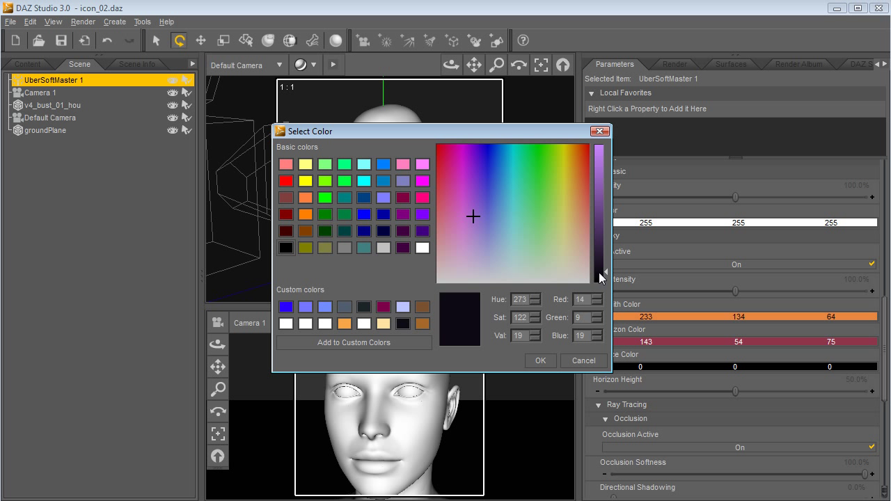
pyautogui.click(540, 361)
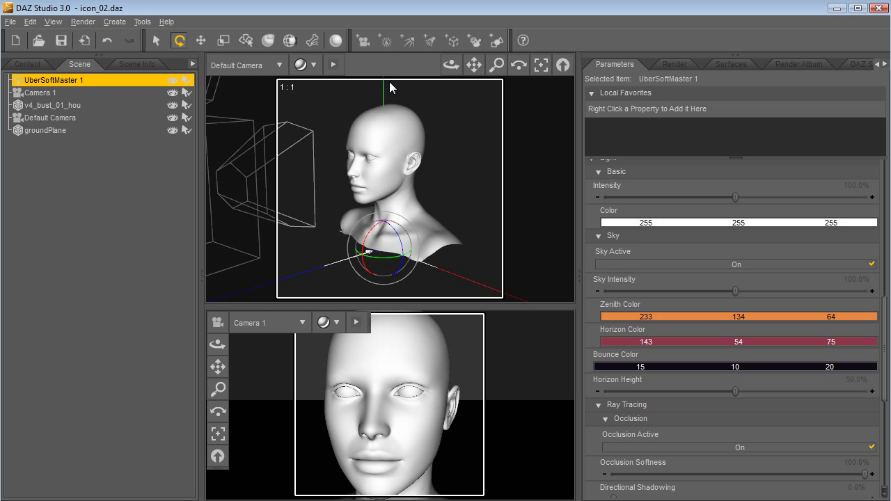
pyautogui.hotkey('ctrl', 'r')
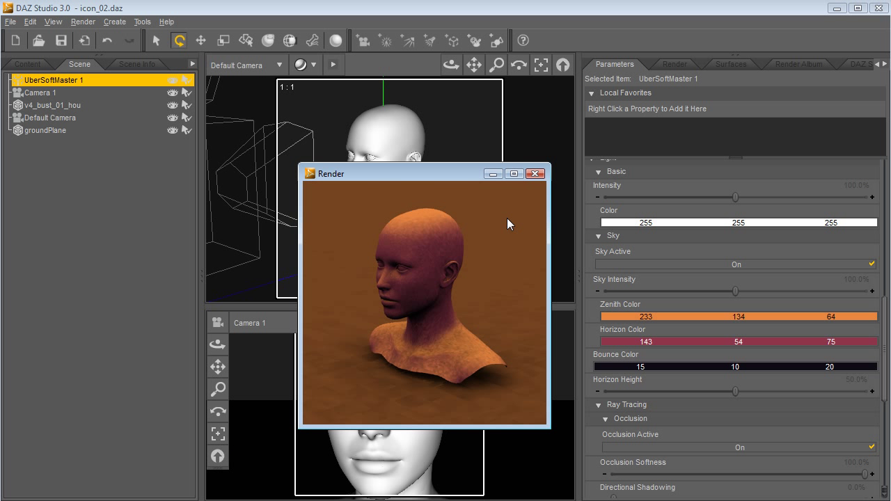
pyautogui.click(534, 174)
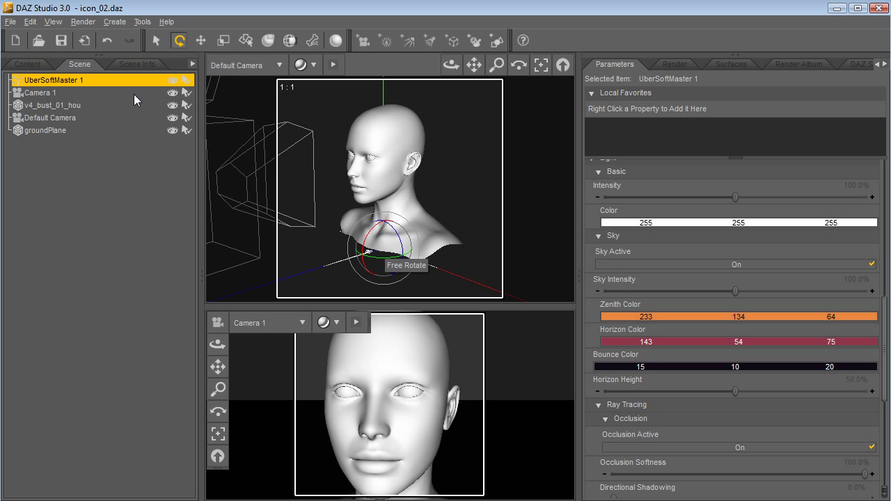
# Step: Rotate the UberSoftMaster 1 light to a new direction and test-render it
pyautogui.click(40, 93)
pyautogui.click(52, 80)
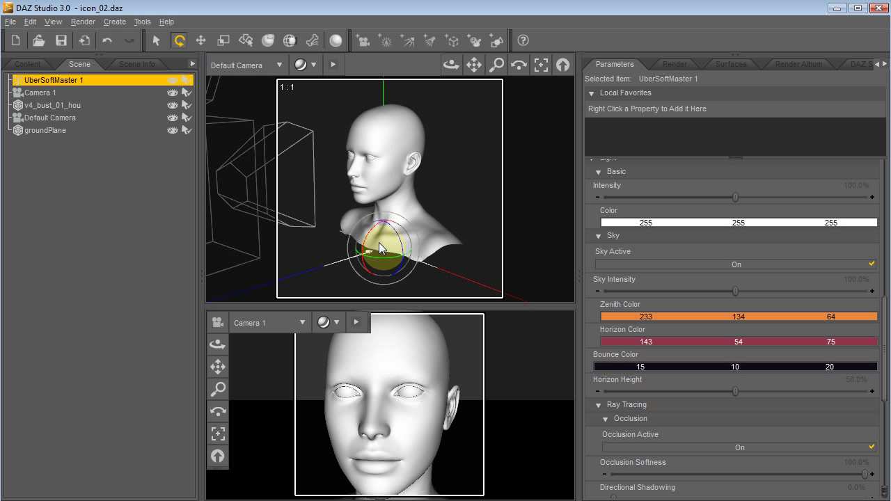
pyautogui.moveTo(384, 252)
pyautogui.mouseDown()
pyautogui.moveTo(374, 234)
pyautogui.moveTo(398, 238)
pyautogui.moveTo(386, 233)
pyautogui.moveTo(376, 251)
pyautogui.moveTo(392, 243)
pyautogui.mouseUp()
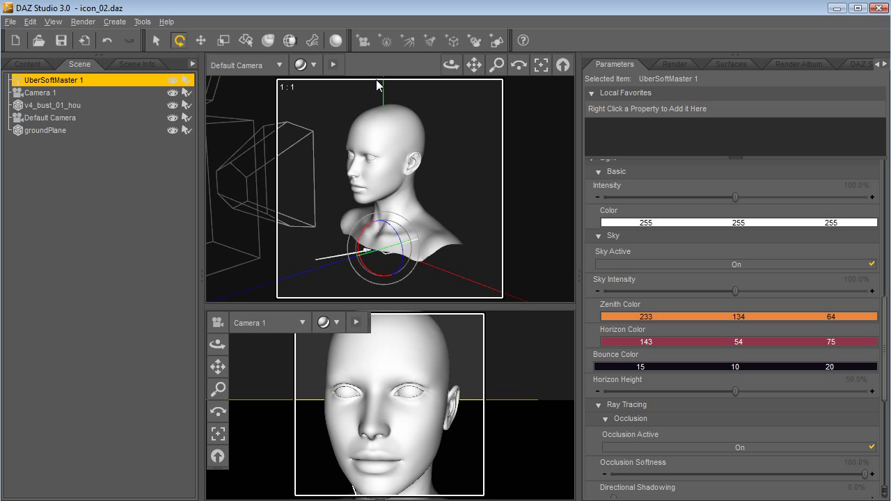
pyautogui.hotkey('ctrl', 'r')
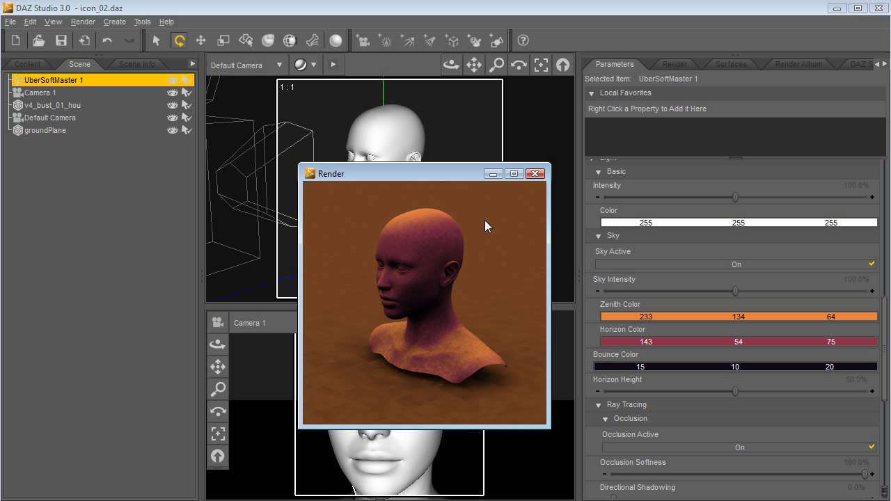
pyautogui.click(535, 174)
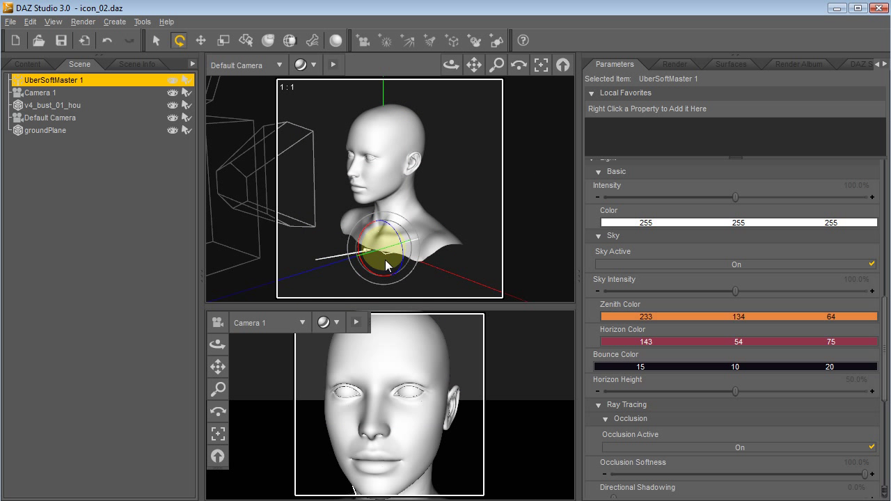
# Step: Turn the light to another angle, undo a trial bust rotation, and re-render
pyautogui.moveTo(413, 265); pyautogui.dragTo(390, 251)
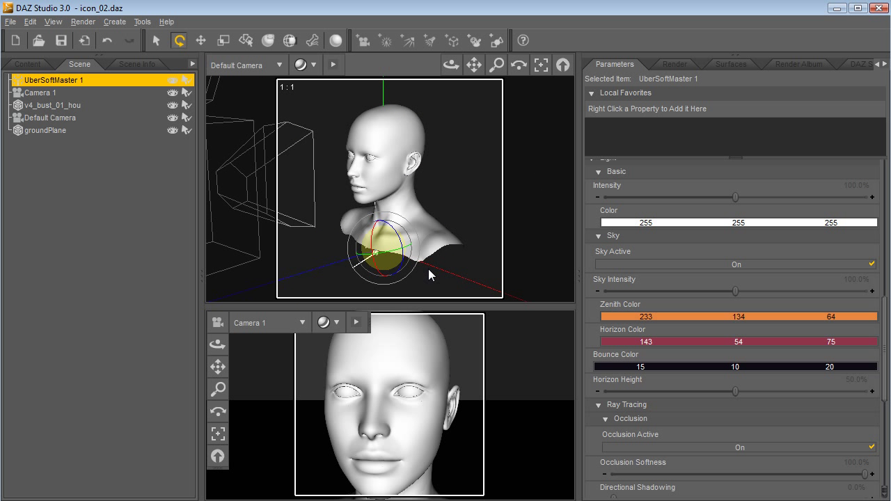
pyautogui.click(398, 244)
pyautogui.moveTo(380, 234); pyautogui.dragTo(369, 238)
pyautogui.hotkey('ctrl', 'z')
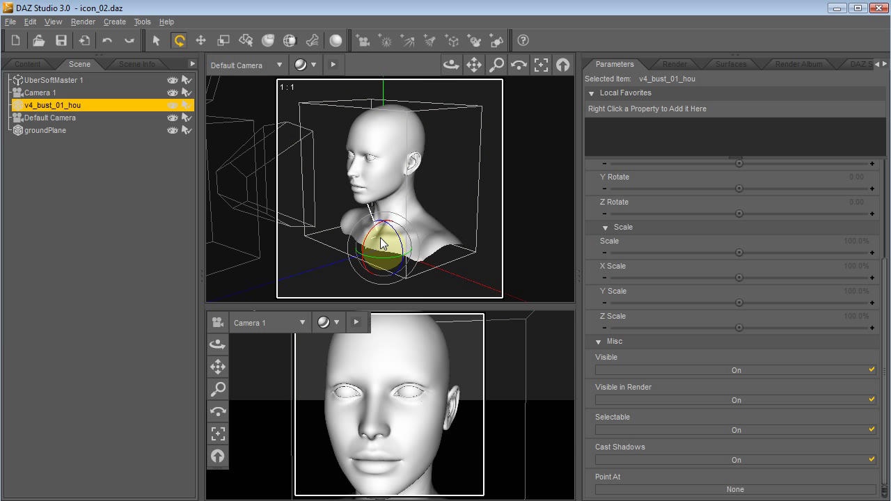
pyautogui.click(53, 81)
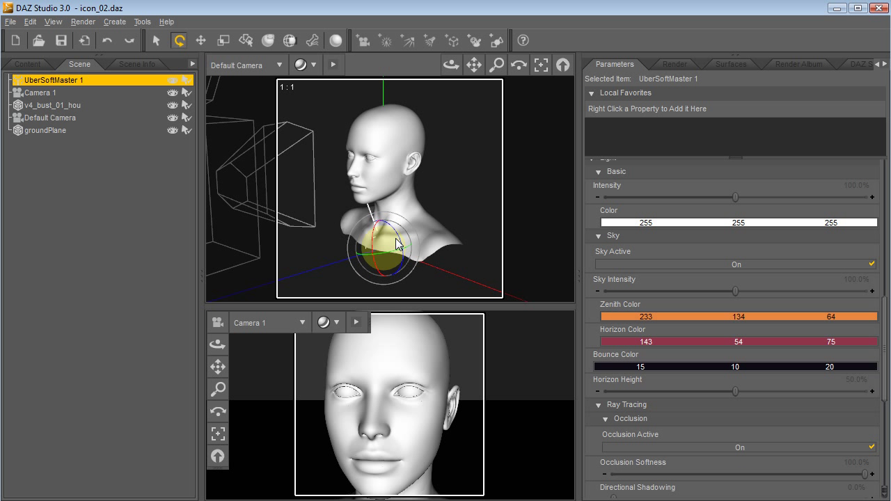
pyautogui.click(389, 213)
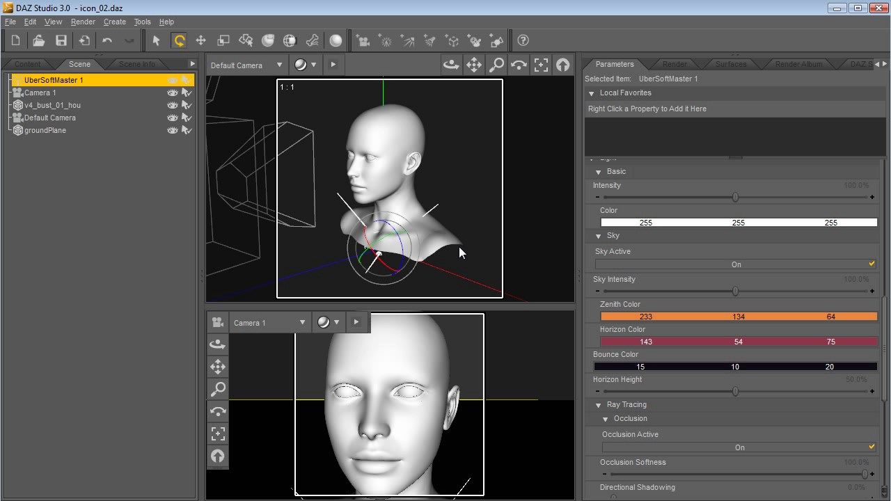
pyautogui.hotkey('ctrl', 'r')
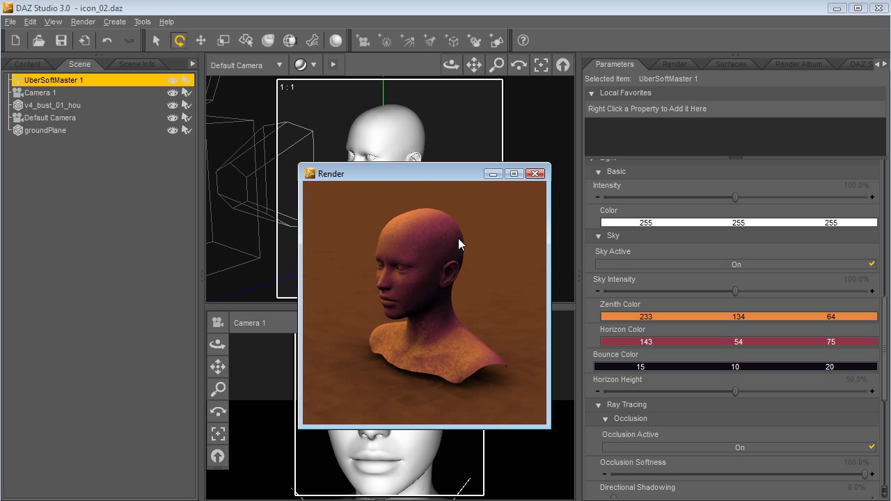
pyautogui.click(534, 174)
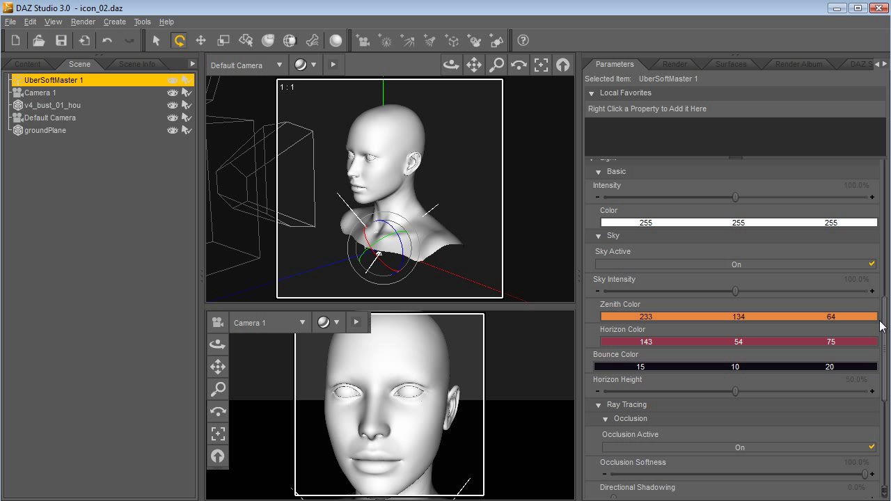
# Step: Test-render the bust to check its occlusion shadows
pyautogui.moveTo(883, 326)
pyautogui.mouseDown()
pyautogui.moveTo(882, 402)
pyautogui.moveTo(884, 378)
pyautogui.moveTo(884, 392)
pyautogui.mouseUp()
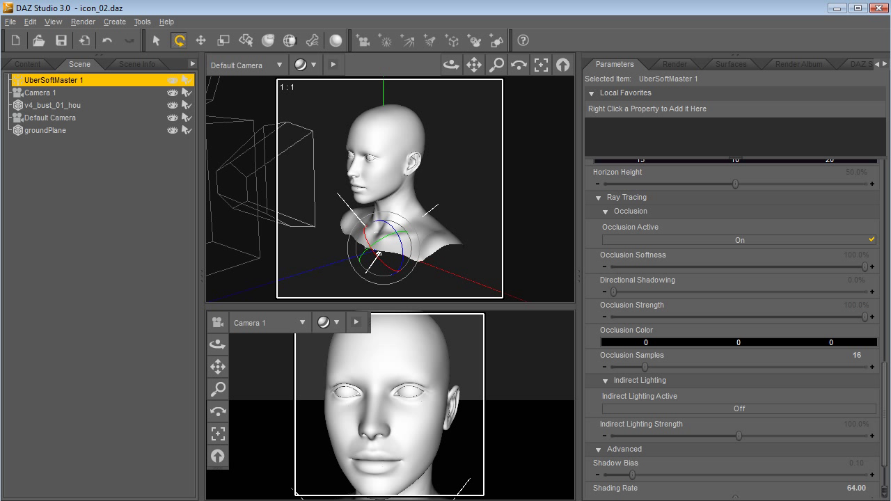
pyautogui.hotkey('ctrl', 'r')
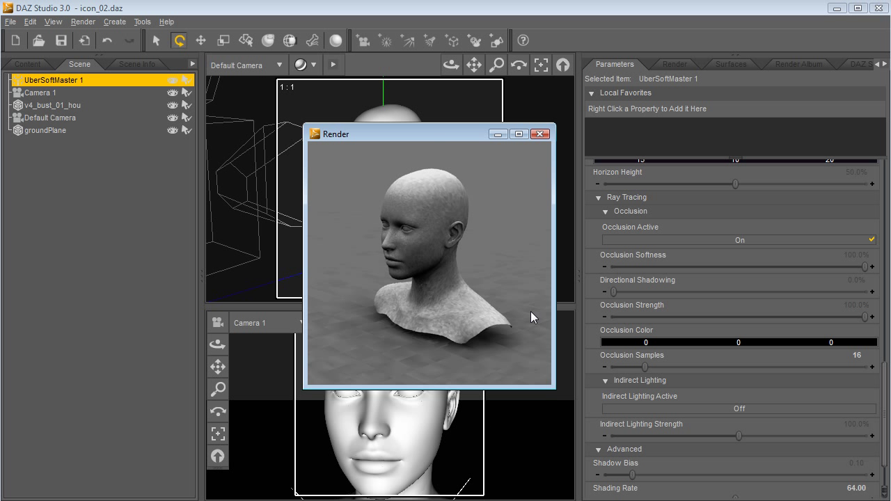
pyautogui.click(540, 134)
# Step: Raise Directional Shadowing to 100% and review the resulting render
pyautogui.moveTo(619, 291); pyautogui.dragTo(887, 293)
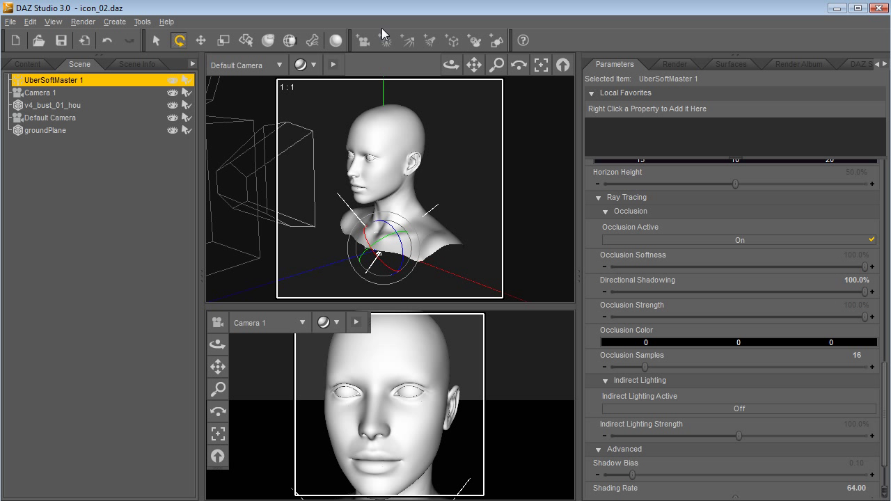
pyautogui.hotkey('ctrl', 'r')
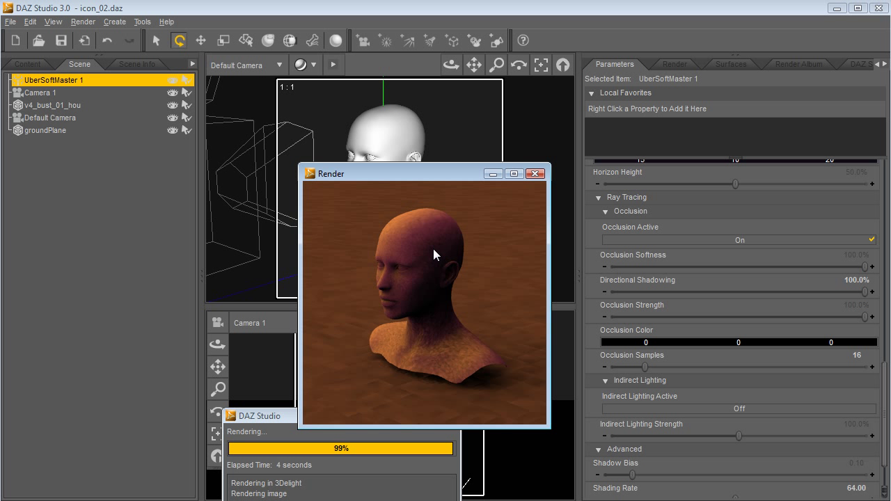
pyautogui.moveTo(466, 180); pyautogui.dragTo(347, 167)
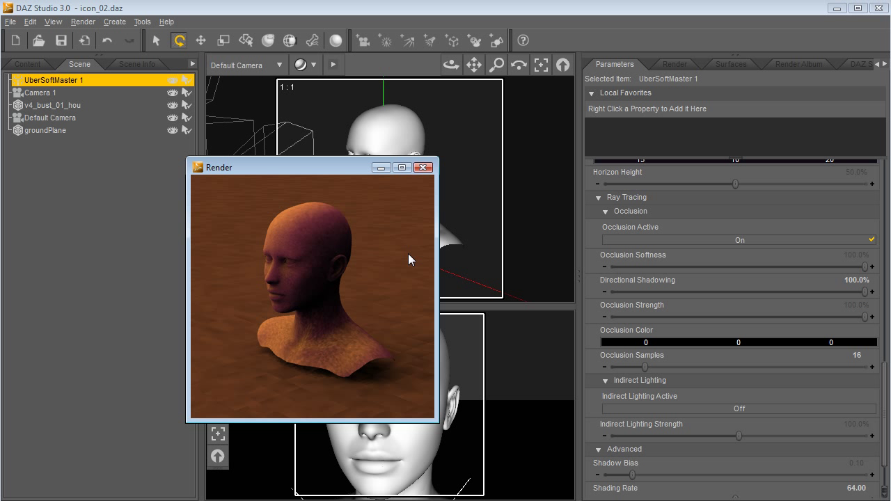
pyautogui.click(423, 167)
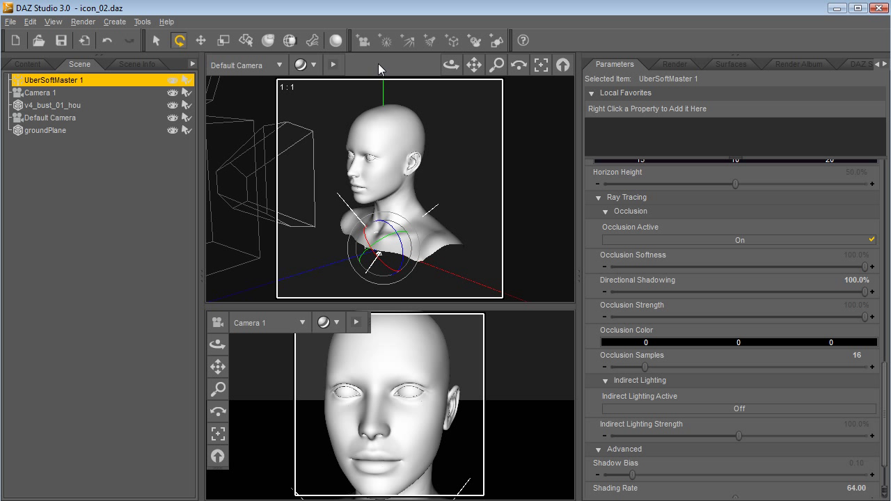
# Step: Render with RenderThrottle Med (32 occlusion samples, shading rate 5.00) and view the result
pyautogui.click(83, 21)
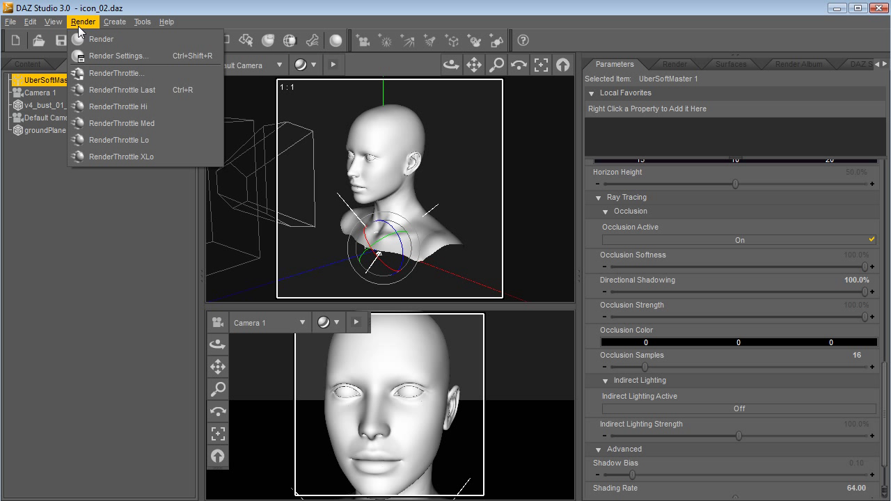
pyautogui.click(126, 122)
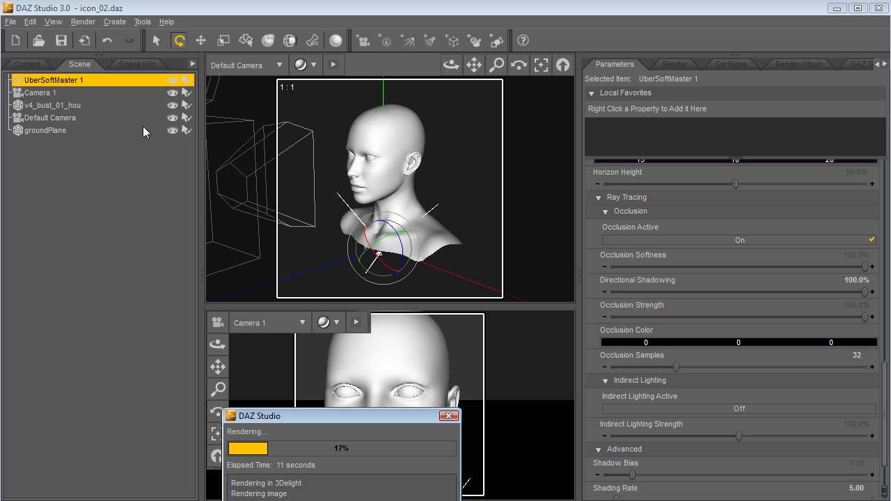
pyautogui.hotkey('alt', 'Tab')
pyautogui.hotkey('alt', 'Tab')
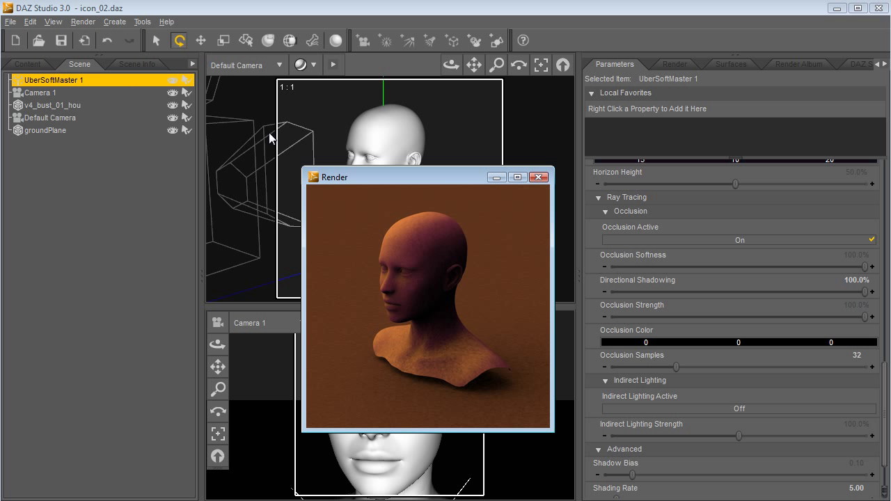
# Step: Move the render preview aside and lower Occlusion Softness to 38.6%
pyautogui.moveTo(380, 178)
pyautogui.mouseDown()
pyautogui.moveTo(420, 184)
pyautogui.moveTo(373, 185)
pyautogui.mouseUp()
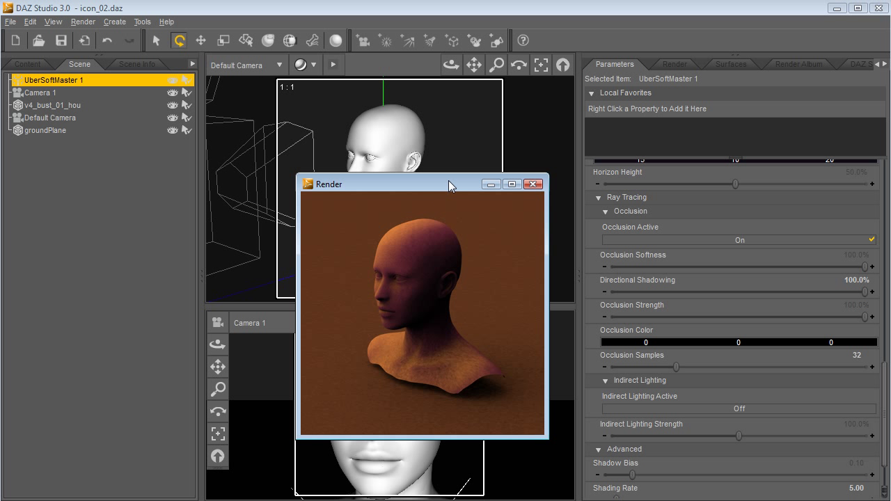
pyautogui.moveTo(448, 185); pyautogui.dragTo(457, 200)
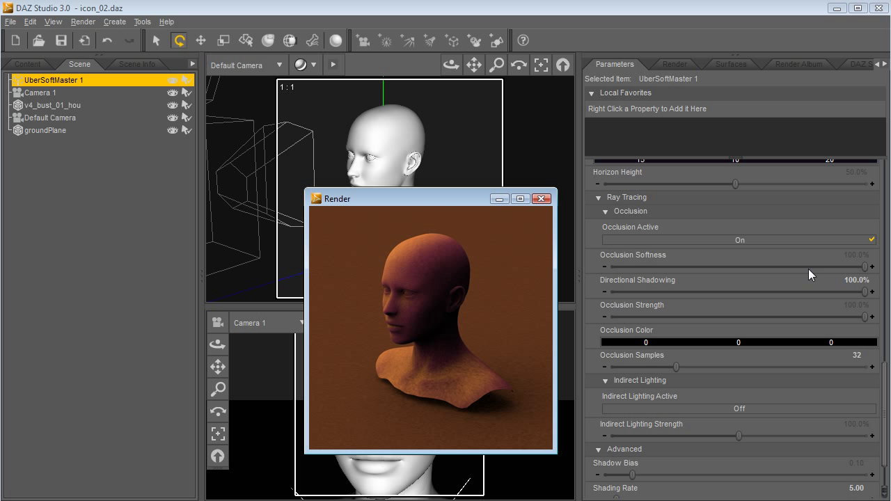
pyautogui.moveTo(854, 267); pyautogui.dragTo(680, 260)
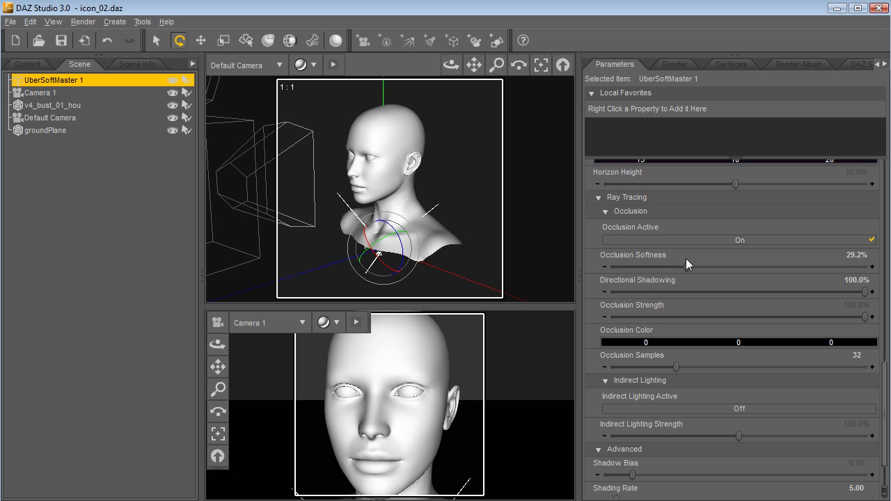
pyautogui.moveTo(685, 259)
pyautogui.mouseDown()
pyautogui.moveTo(606, 258)
pyautogui.moveTo(695, 262)
pyautogui.mouseUp()
pyautogui.moveTo(693, 265); pyautogui.dragTo(710, 259)
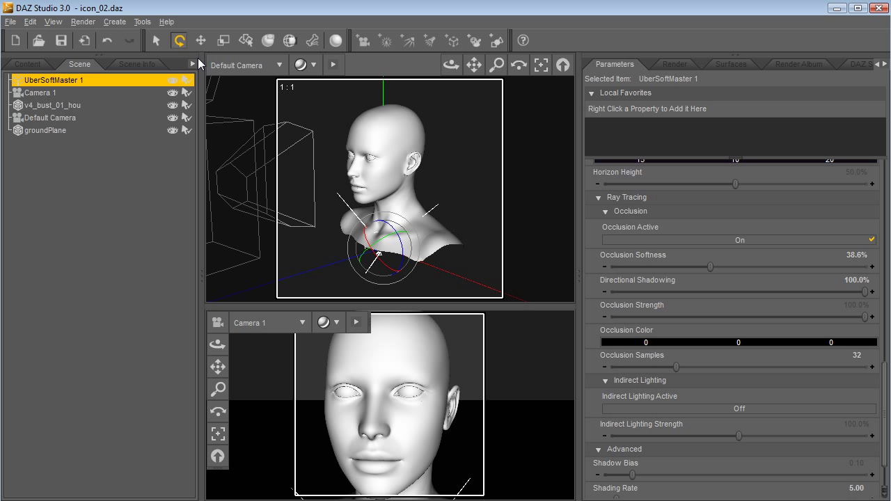
# Step: Render with RenderThrottle Hi, drop Occlusion Softness to 13.2% and re-render
pyautogui.click(83, 27)
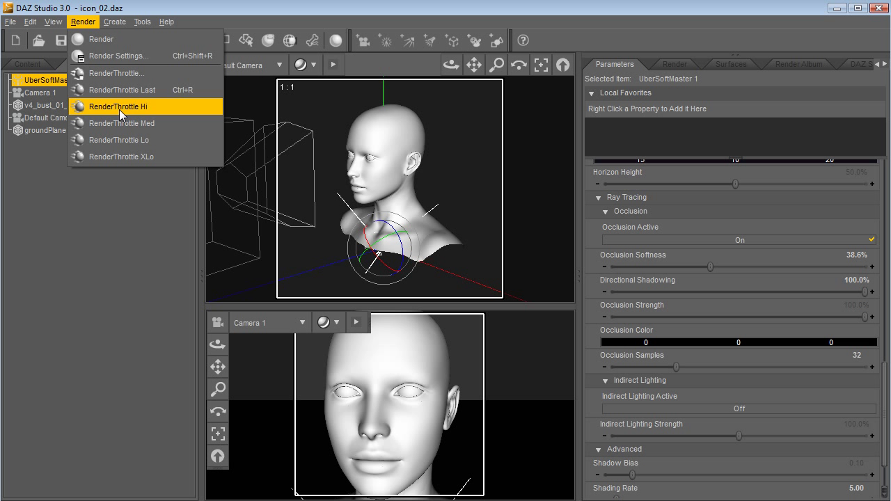
pyautogui.click(140, 141)
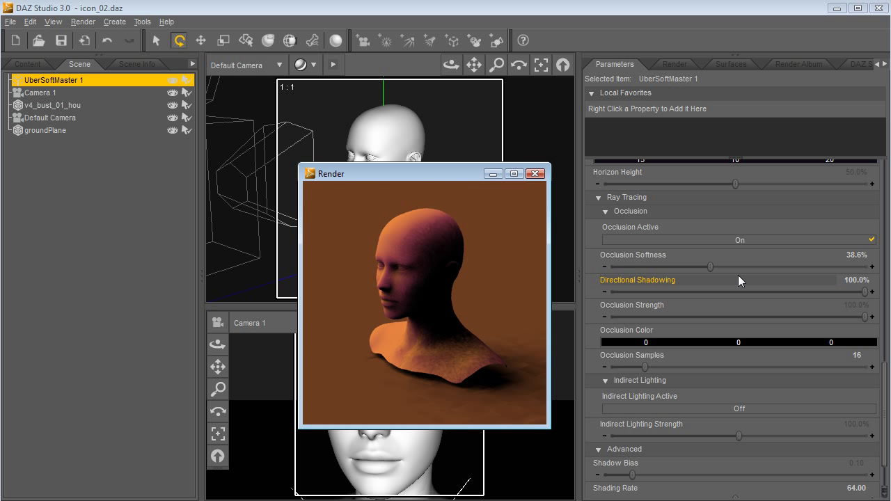
pyautogui.moveTo(710, 266); pyautogui.dragTo(682, 266)
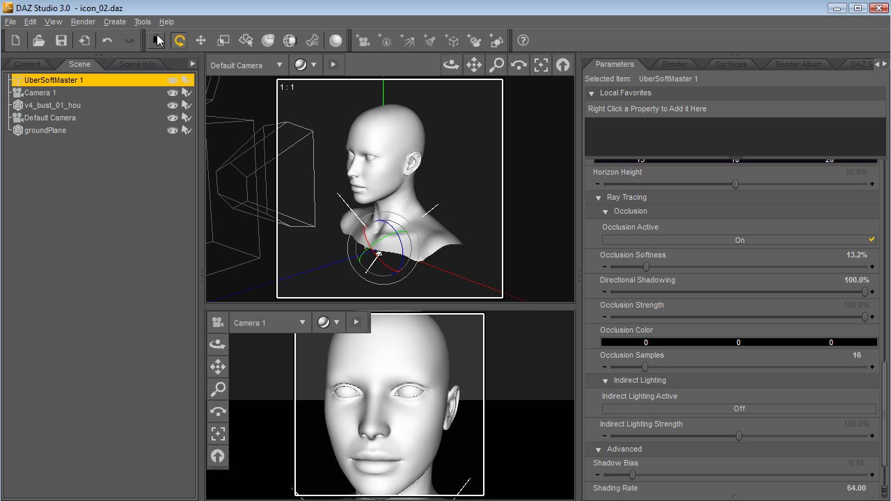
pyautogui.hotkey('ctrl', 'r')
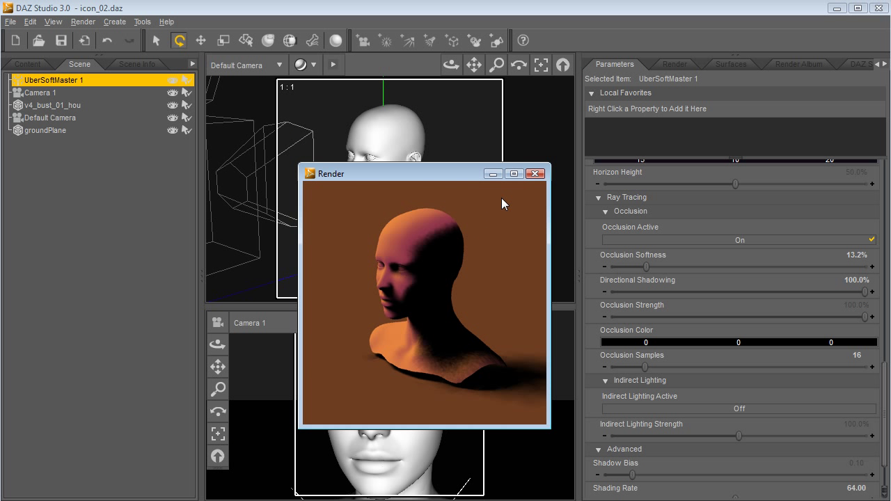
# Step: Close the render preview and drag the sky light's Occlusion Softness back to 100.0%
pyautogui.click(534, 174)
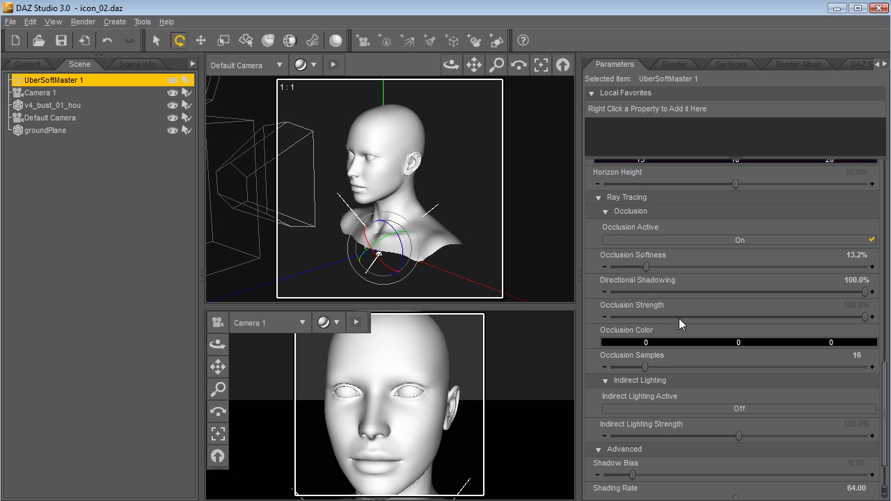
pyautogui.moveTo(646, 267); pyautogui.dragTo(867, 267)
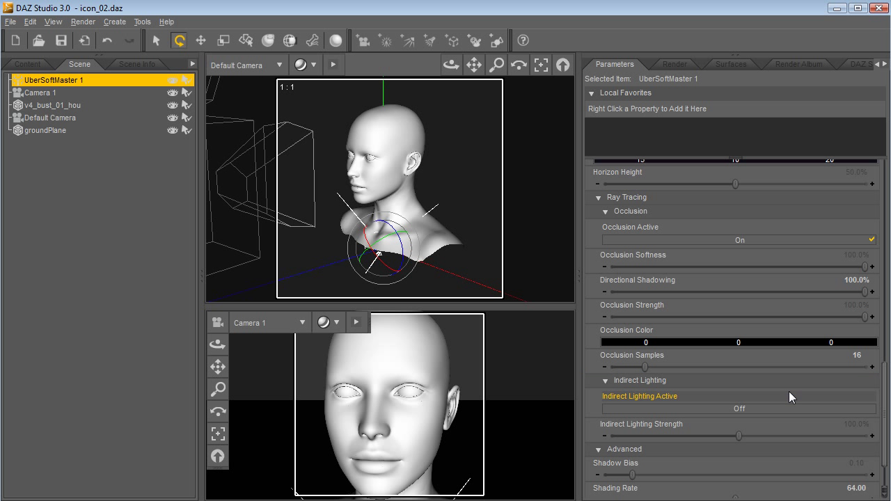
pyautogui.moveTo(883, 379); pyautogui.dragTo(884, 400)
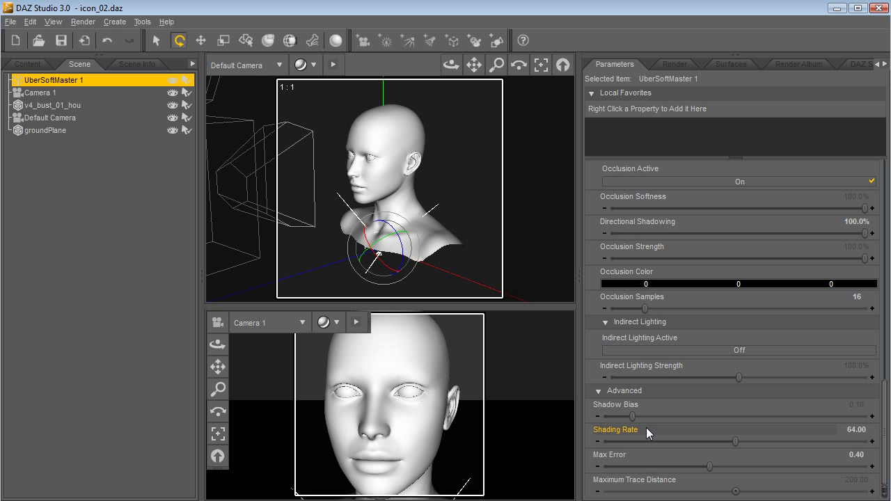
# Step: Browse the Content library to the Lights > UberSoftLightKit presets
pyautogui.click(27, 64)
pyautogui.moveTo(192, 348); pyautogui.dragTo(183, 442)
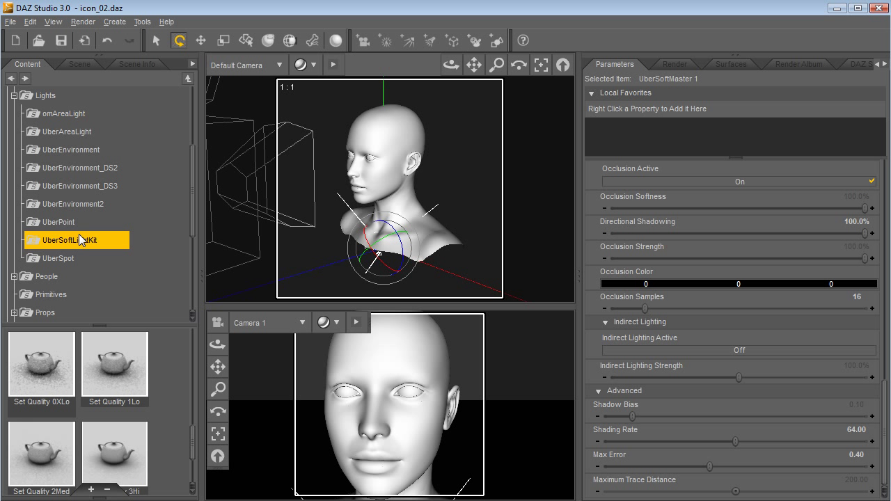
pyautogui.click(74, 64)
pyautogui.click(28, 64)
# Step: Try the Set Quality 0XLo and 3Hi presets, then apply Set Quality 1Lo
pyautogui.doubleClick(43, 378)
pyautogui.click(100, 369)
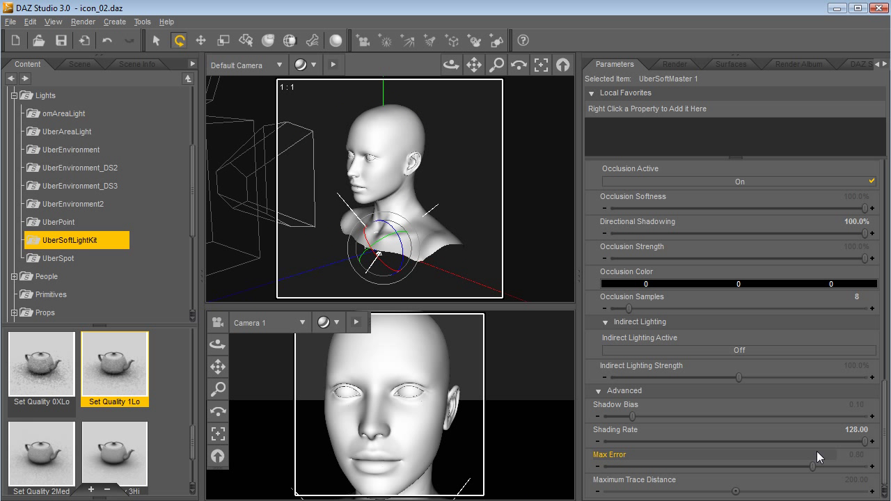
pyautogui.doubleClick(103, 451)
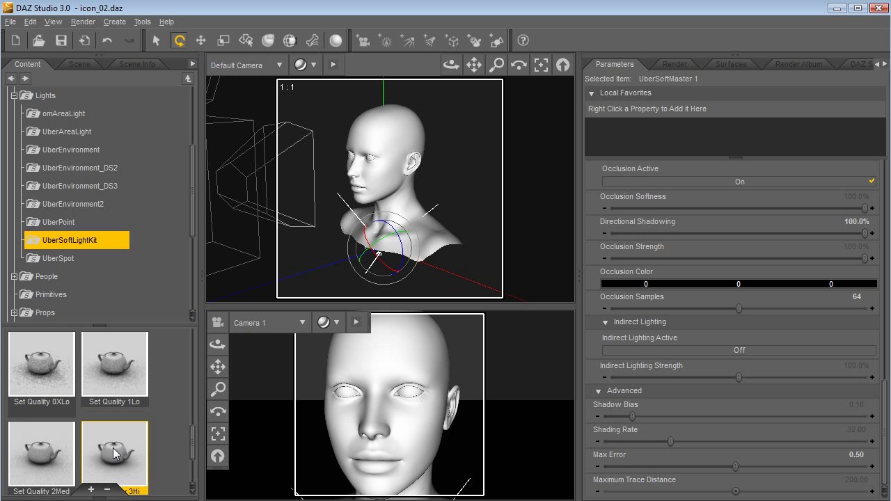
pyautogui.doubleClick(111, 369)
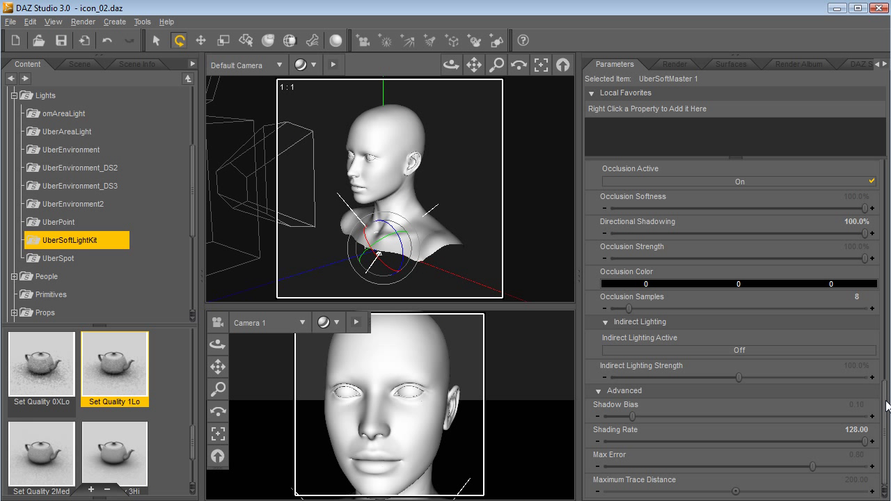
pyautogui.moveTo(887, 405); pyautogui.dragTo(879, 170)
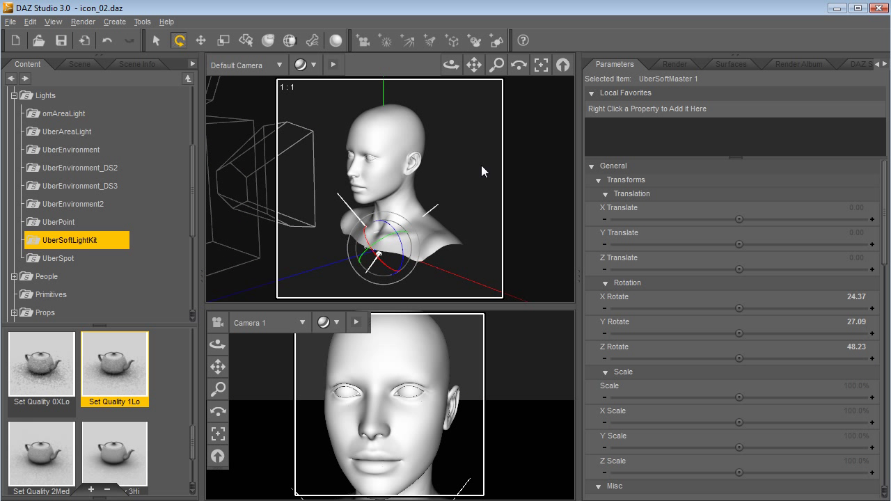
# Step: From the Scene list, rotate UberSoftMaster 1 with the viewport gizmo and drop Horizon Height to 13.7%
pyautogui.click(68, 64)
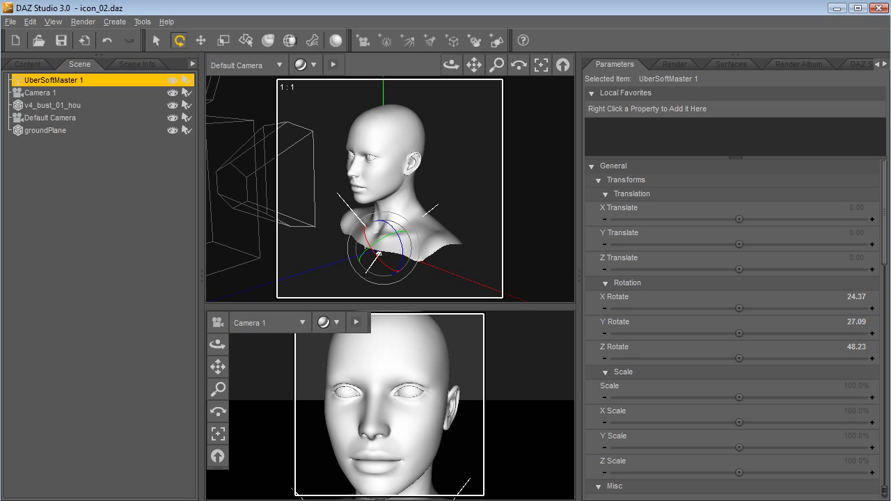
pyautogui.moveTo(884, 250); pyautogui.dragTo(872, 396)
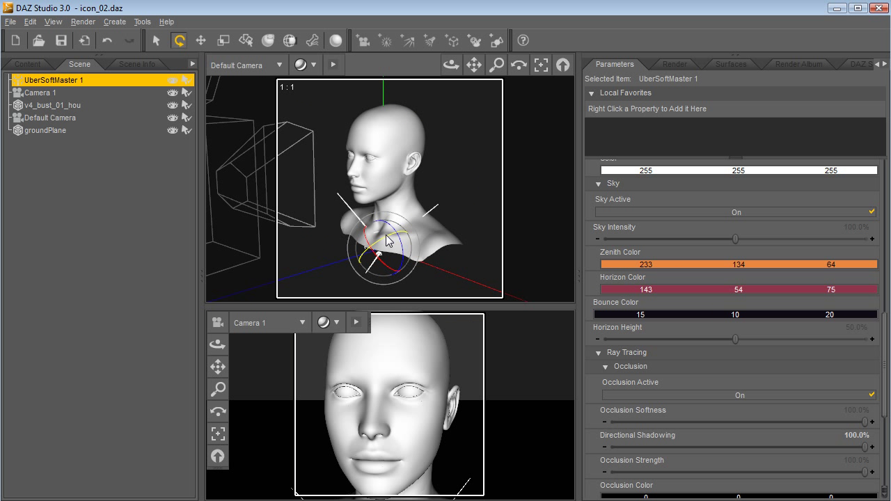
pyautogui.moveTo(392, 247); pyautogui.dragTo(389, 235)
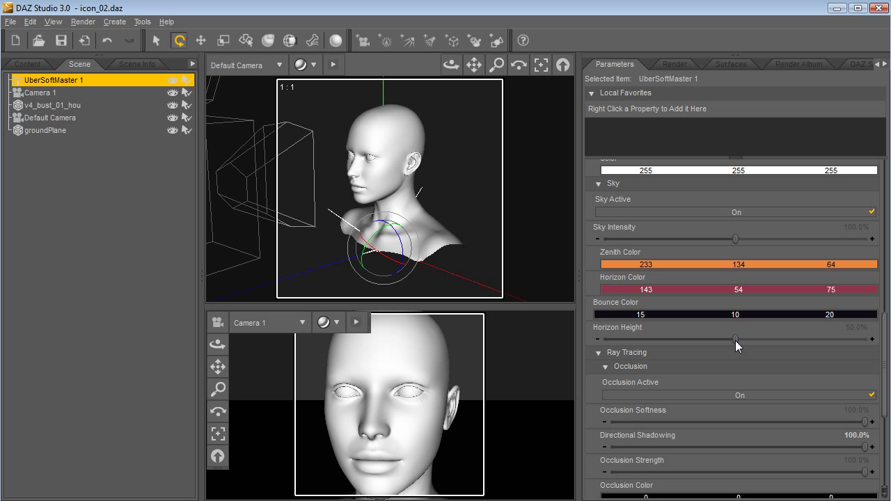
pyautogui.moveTo(735, 340); pyautogui.dragTo(640, 327)
pyautogui.hotkey('ctrl', 'r')
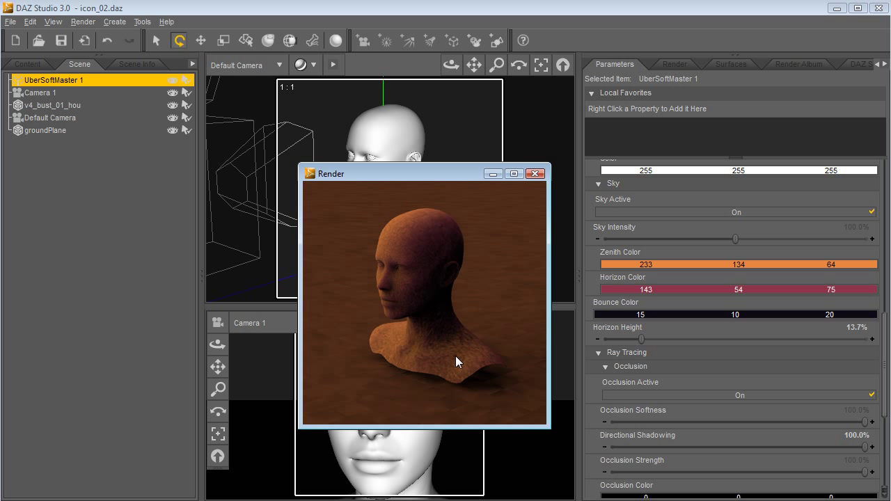
pyautogui.click(535, 174)
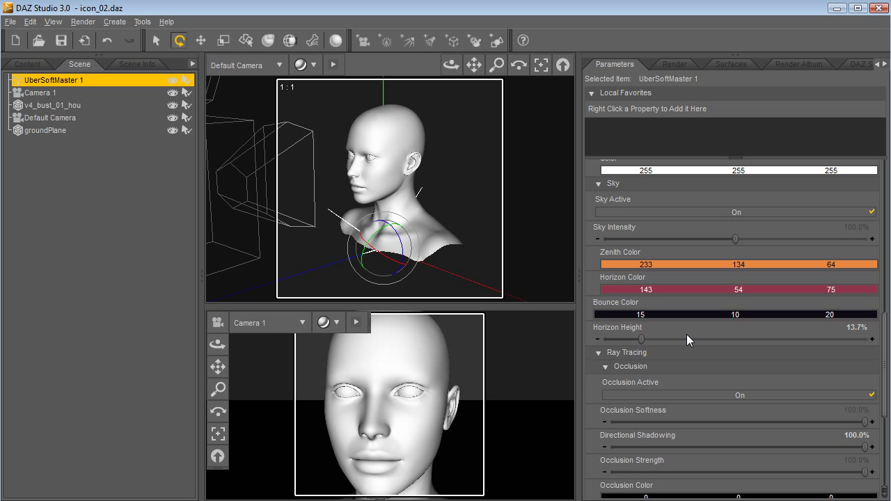
pyautogui.moveTo(887, 366); pyautogui.dragTo(865, 433)
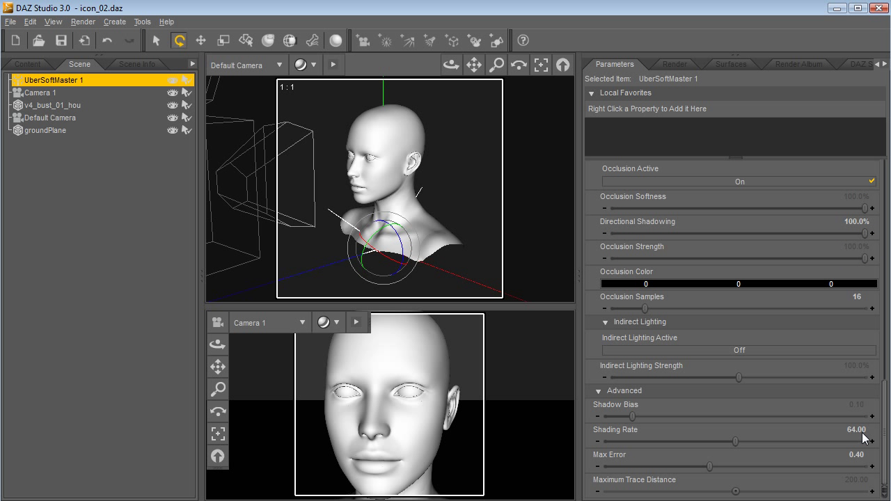